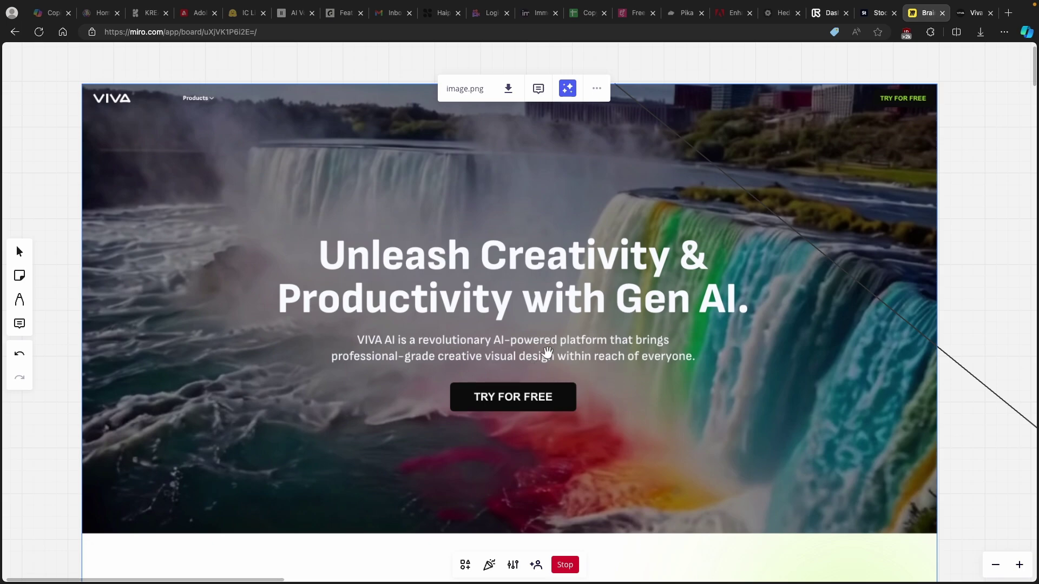
# Pan and zoom the Miro board from the VIVA image to the YouTube channel Videos screenshot
pyautogui.scroll(1, 539, 398)
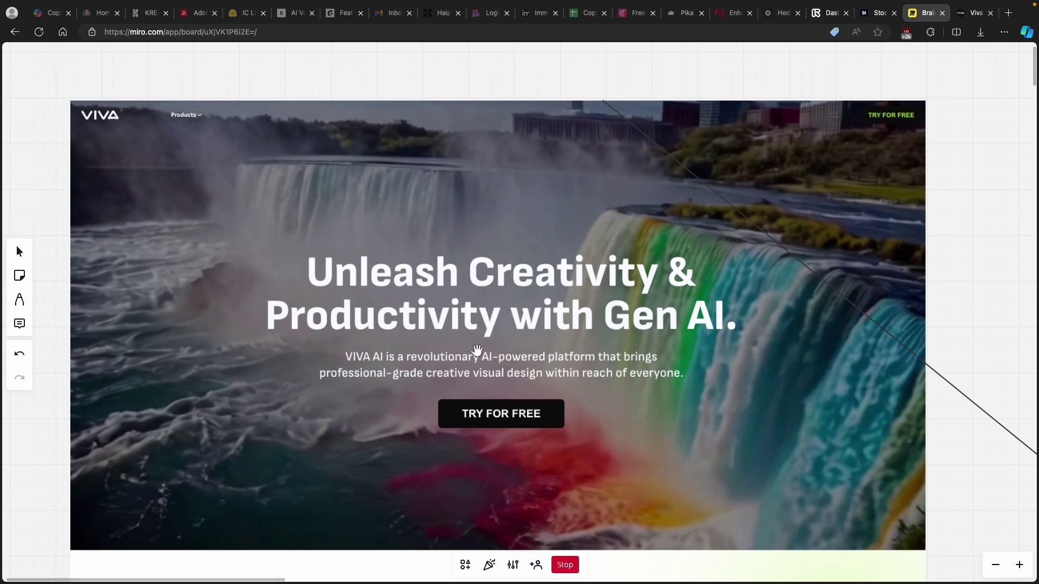
pyautogui.scroll(-5, 498, 379)
pyautogui.scroll(-5, 501, 314)
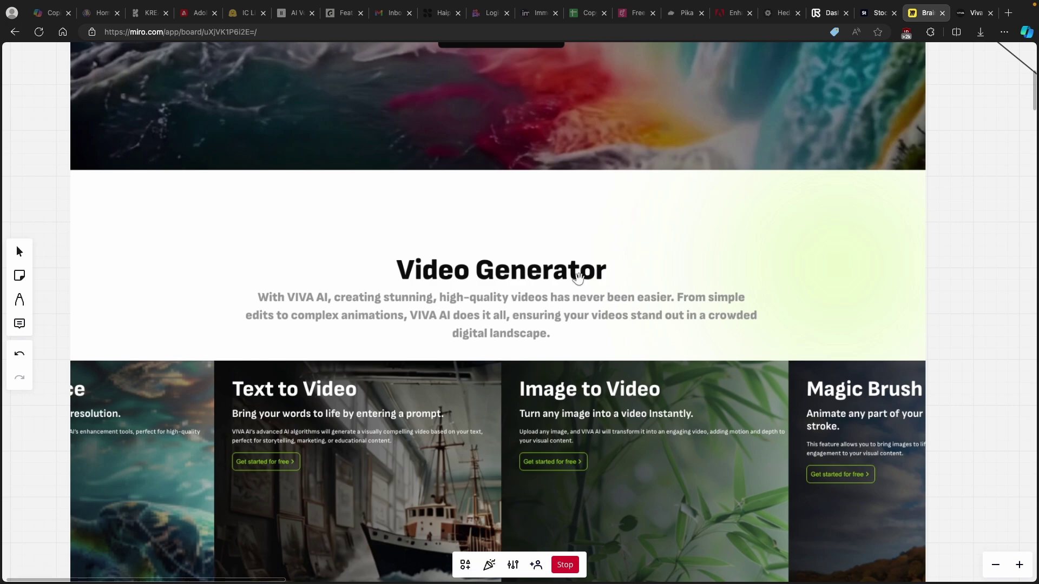
pyautogui.moveTo(489, 403); pyautogui.dragTo(537, 268)
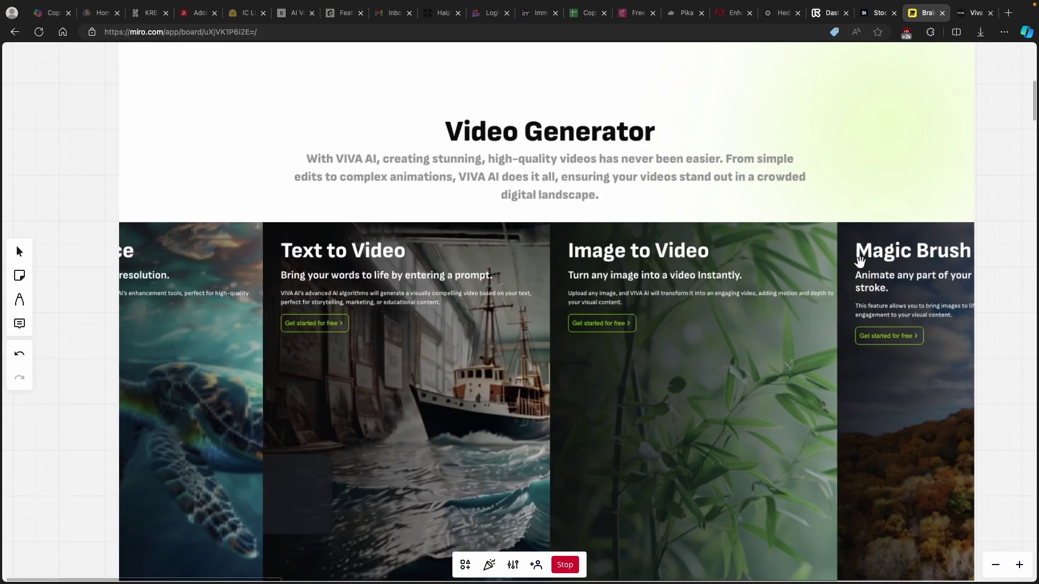
pyautogui.scroll(-8, 753, 326)
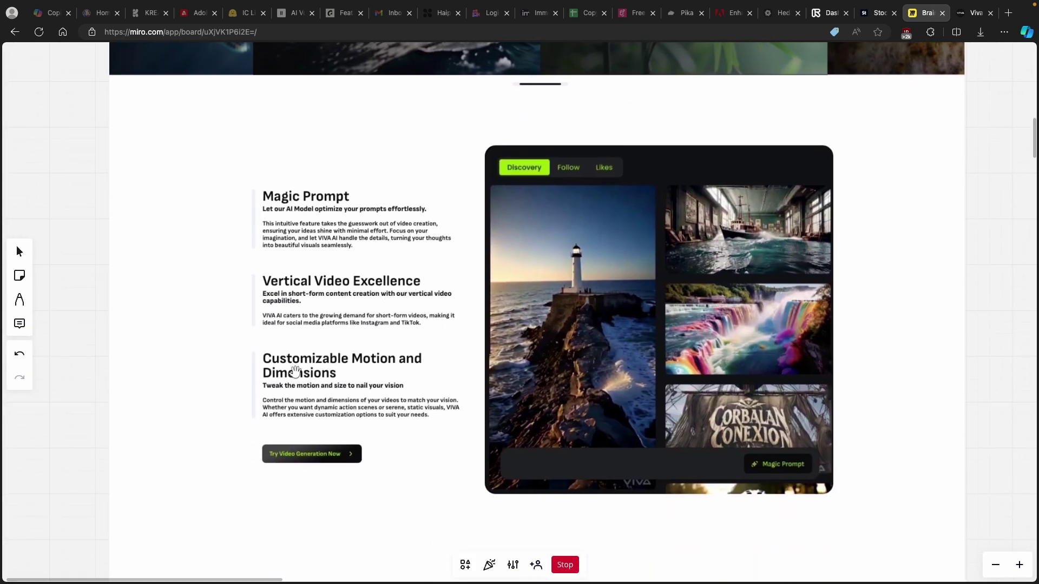
pyautogui.scroll(-6, 572, 375)
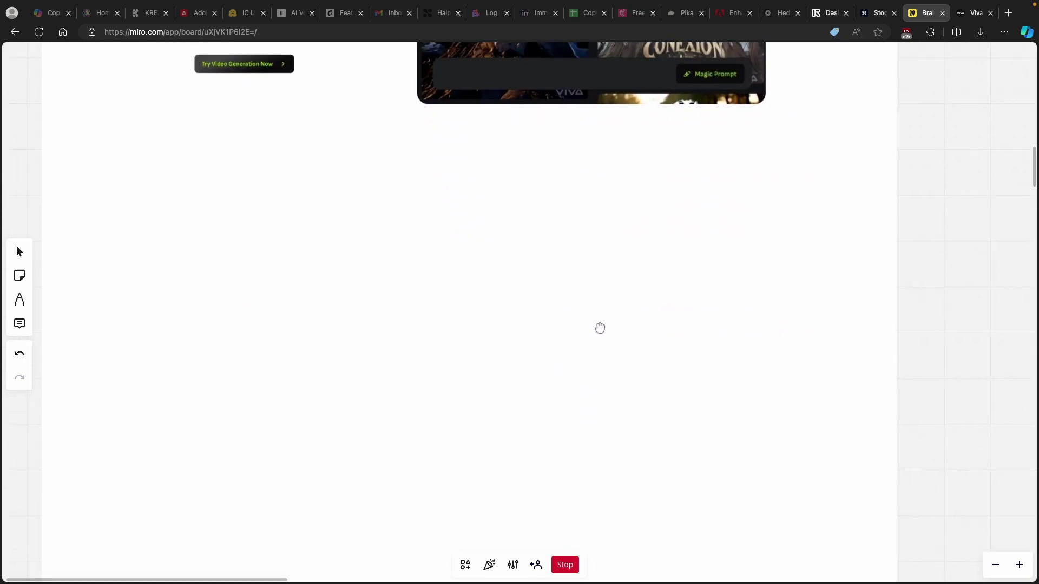
pyautogui.scroll(11, 598, 327)
pyautogui.scroll(10, 542, 404)
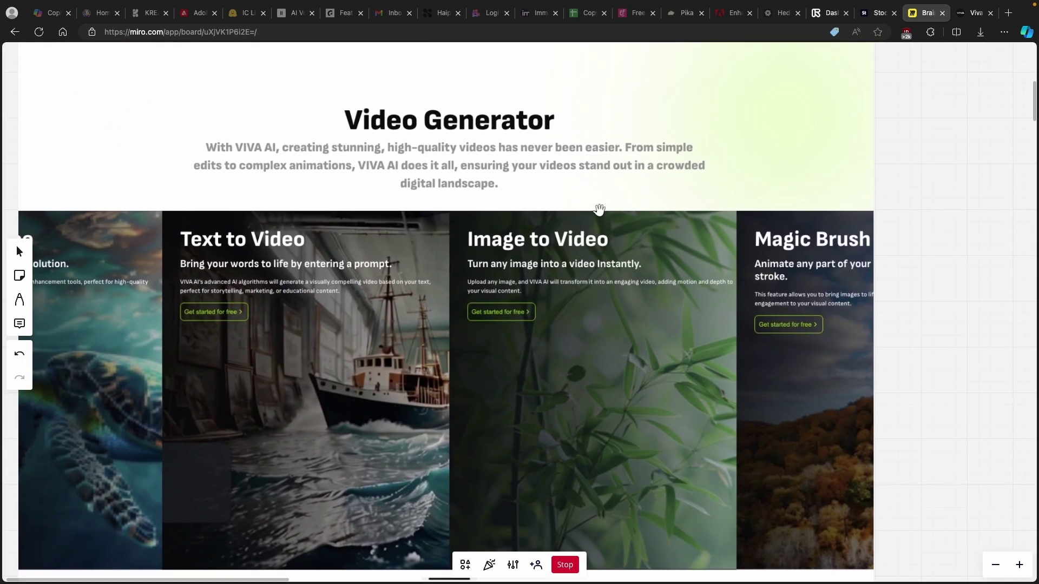
pyautogui.scroll(2, 594, 313)
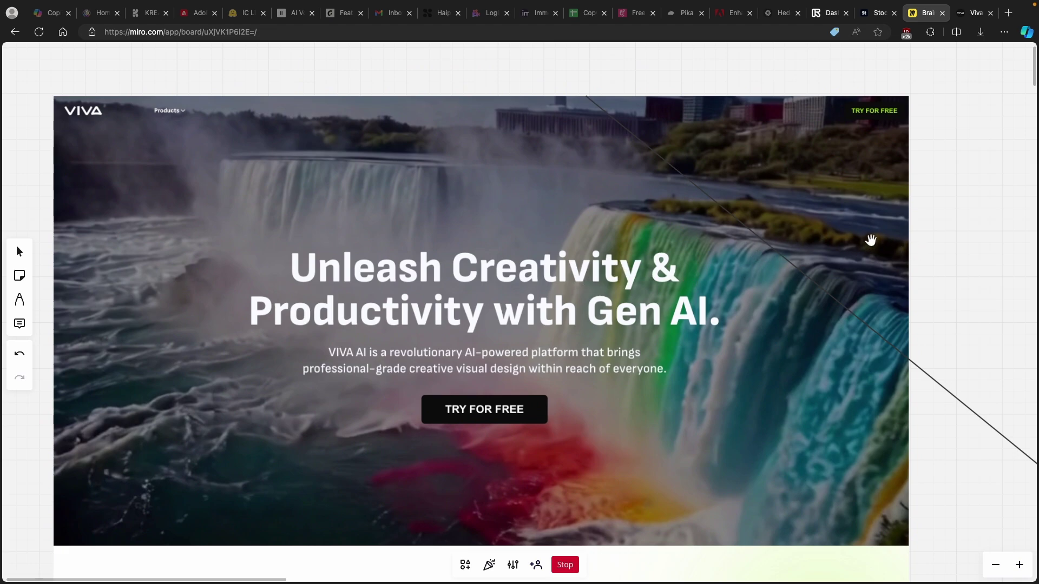
pyautogui.hscroll(10, 916, 290)
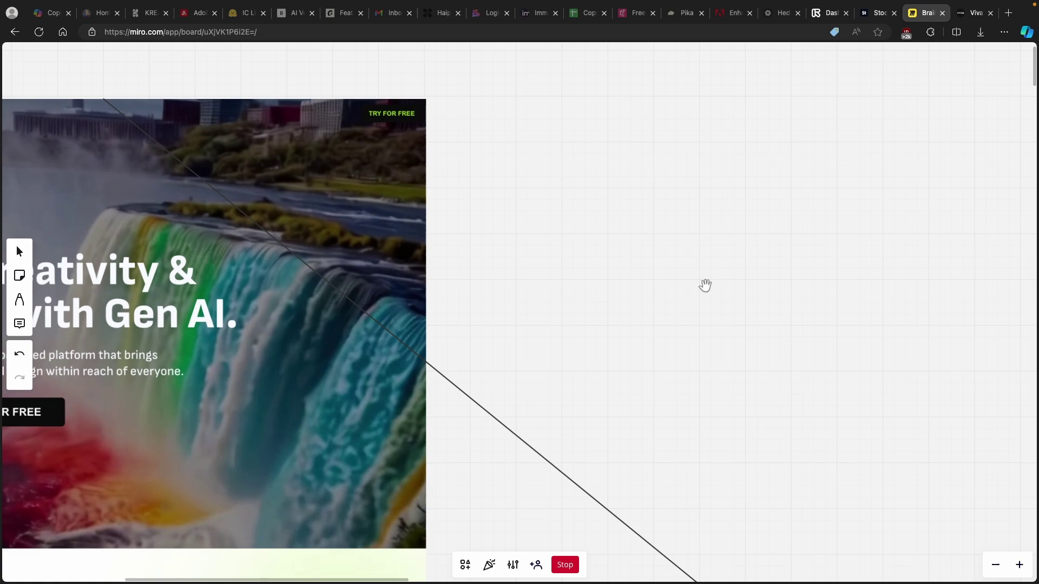
pyautogui.scroll(-5, 705, 287)
pyautogui.scroll(5, 725, 223)
pyautogui.hscroll(4, 631, 318)
pyautogui.scroll(-2, 631, 317)
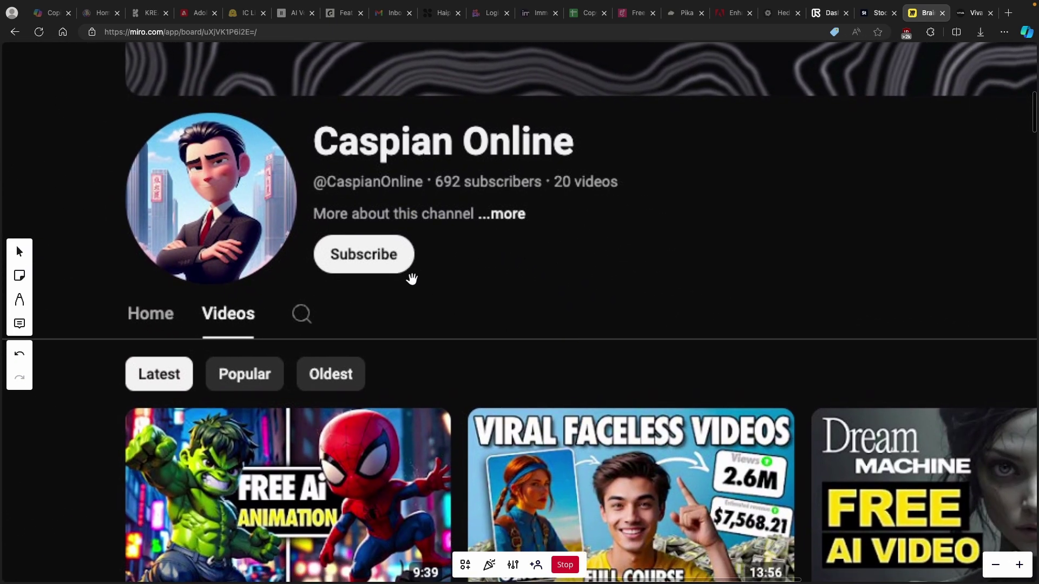
pyautogui.scroll(-4, 630, 411)
pyautogui.hscroll(2, 630, 411)
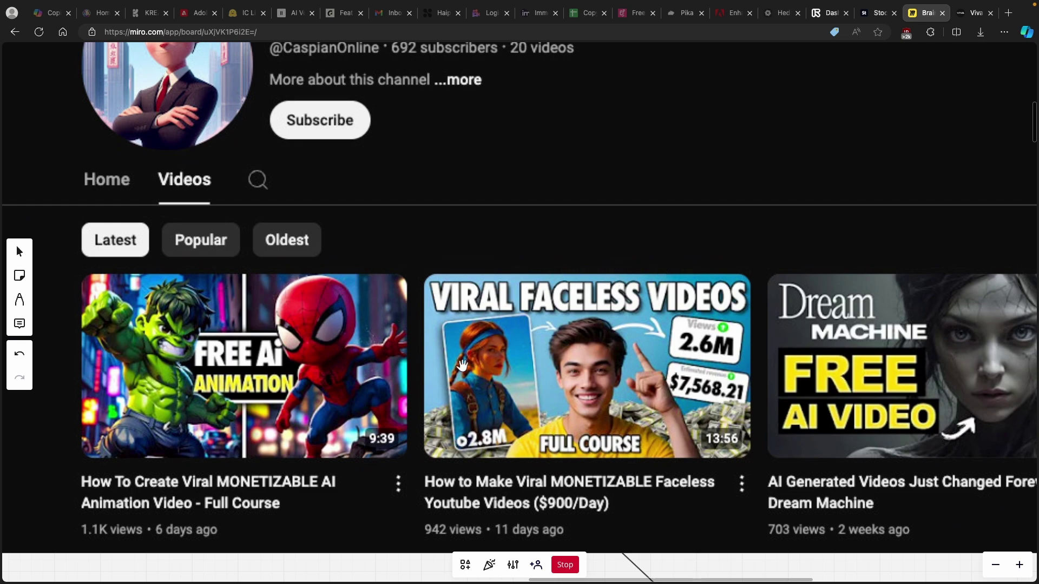
pyautogui.scroll(-3, 668, 322)
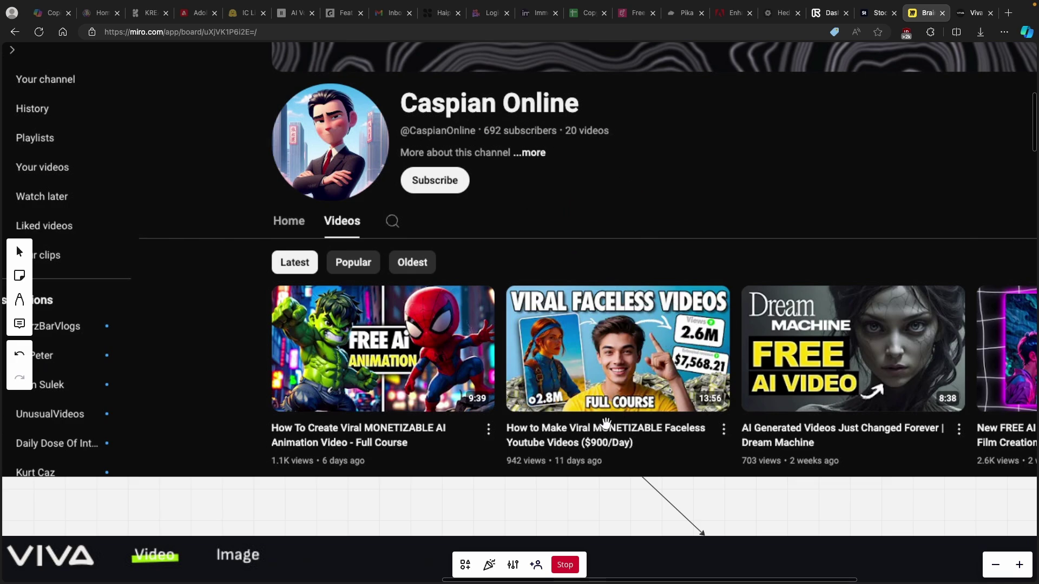
# Scroll the Miro board past the YouTube capture down to the Viva Explore page screenshot
pyautogui.scroll(-10, 601, 426)
pyautogui.scroll(-3, 618, 295)
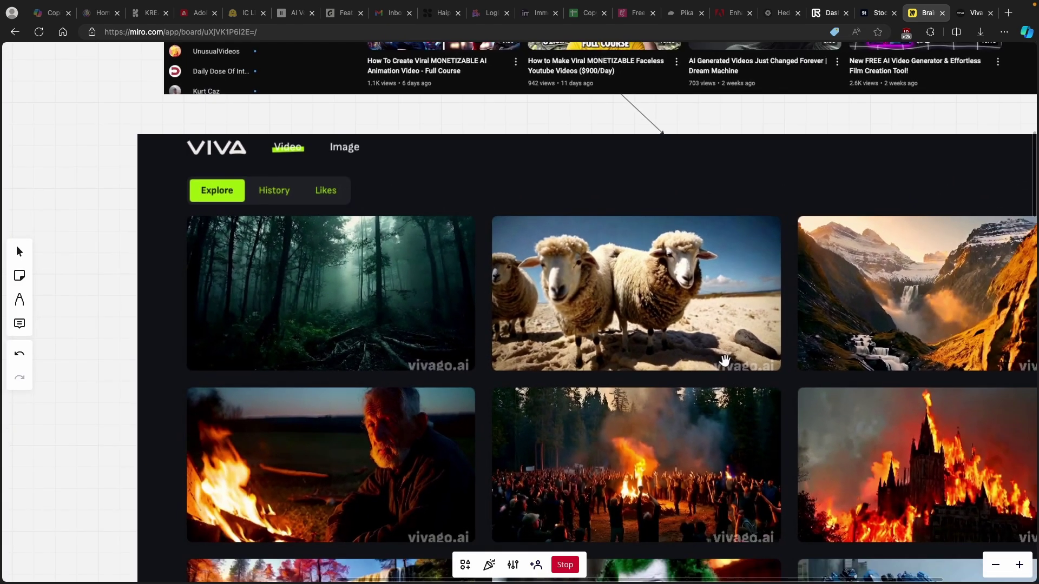
pyautogui.scroll(3, 620, 231)
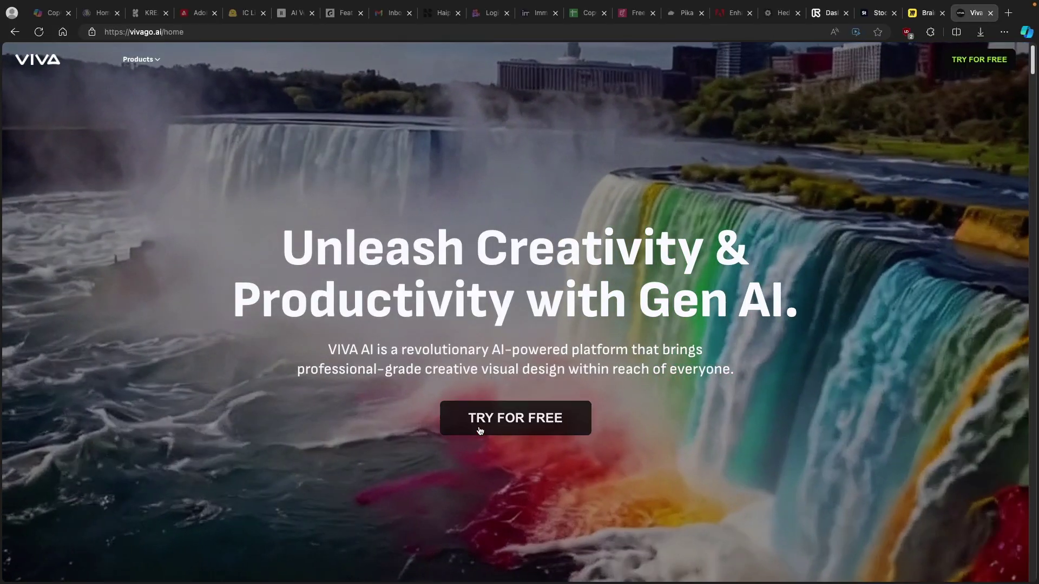
# Launch Viva AI via TRY FOR FREE, visit the Image gallery, then return to the Video gallery
pyautogui.click(505, 420)
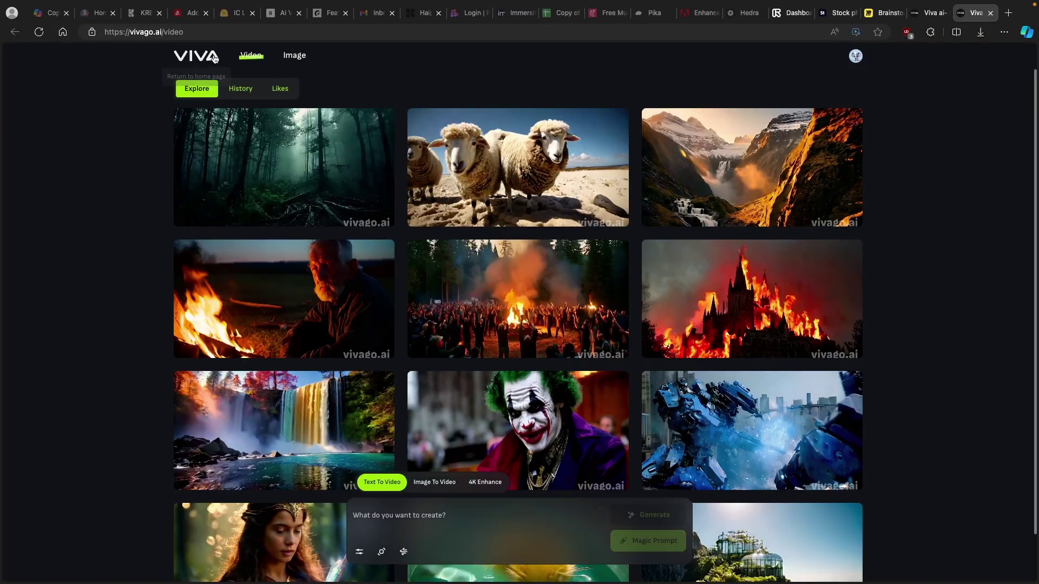
pyautogui.click(206, 34)
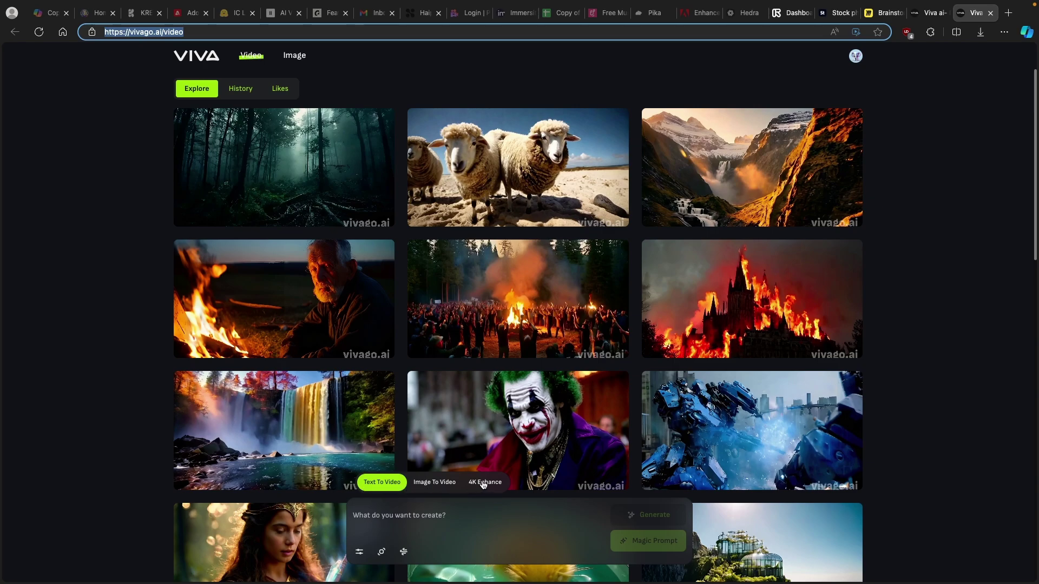
pyautogui.click(305, 56)
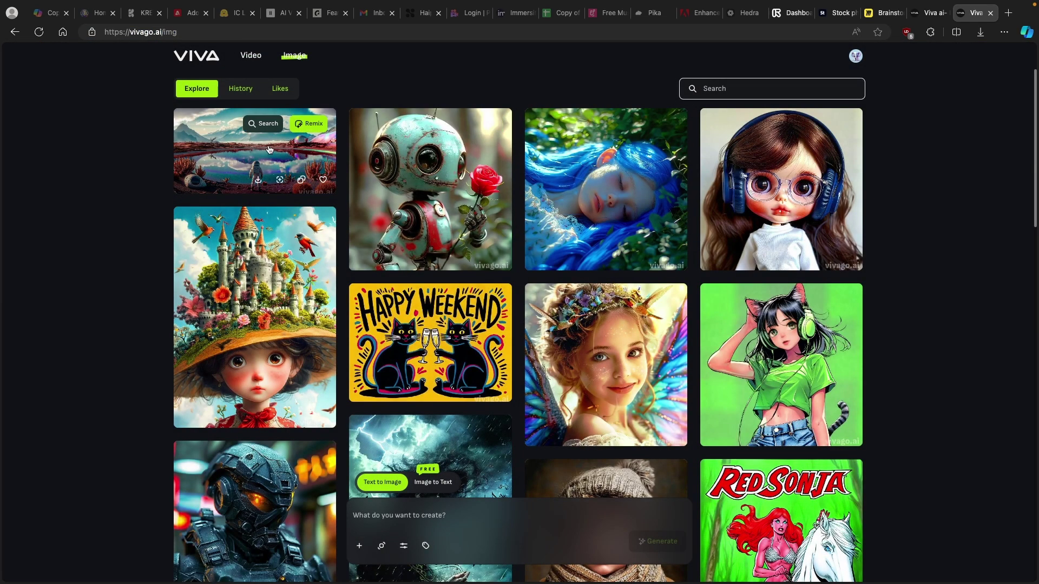
pyautogui.click(249, 56)
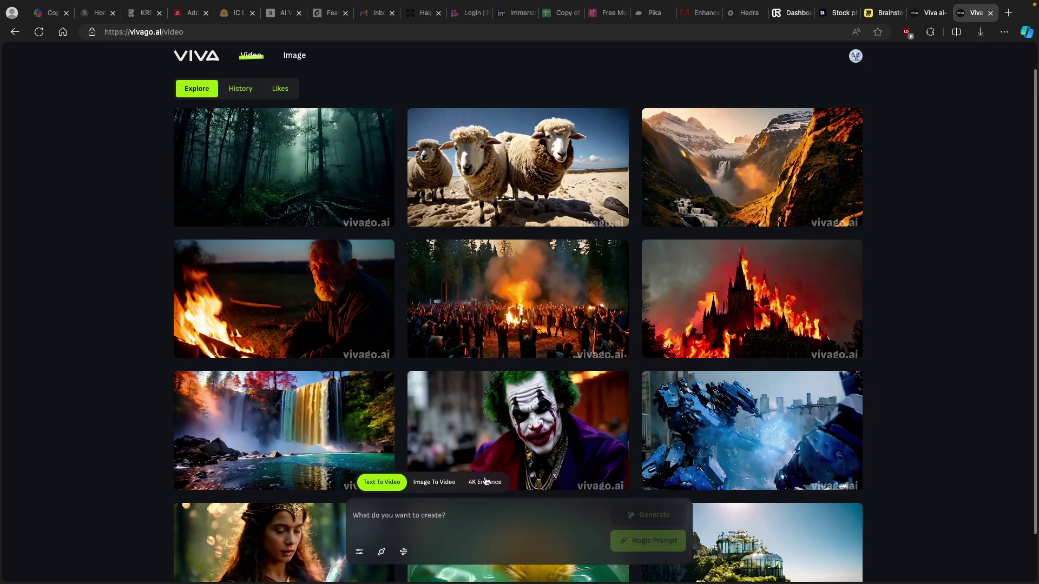
# Set the video aspect ratio to 9:16 portrait and motion strength to 30
pyautogui.click(359, 551)
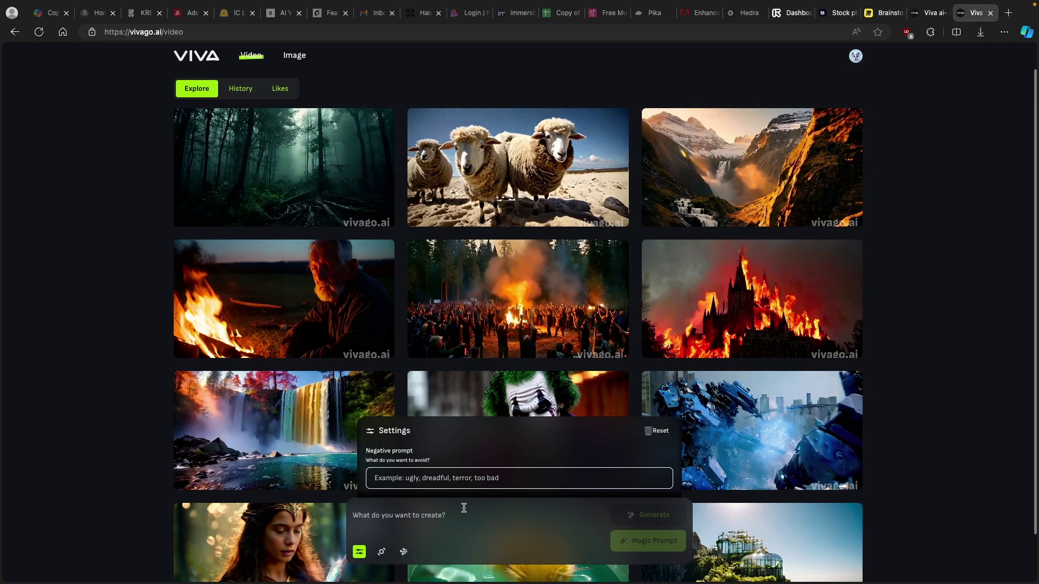
pyautogui.click(381, 554)
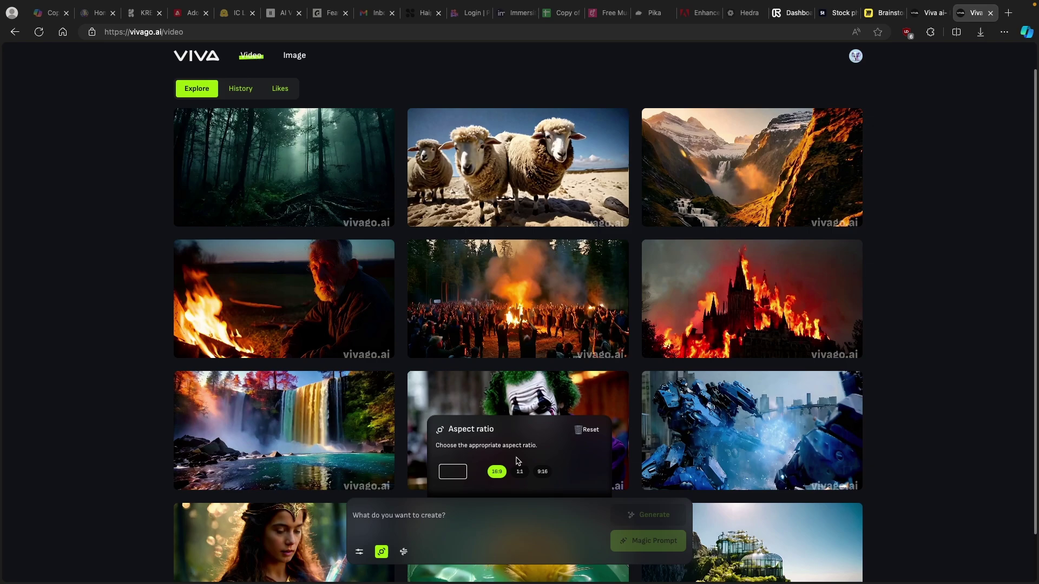
pyautogui.click(543, 473)
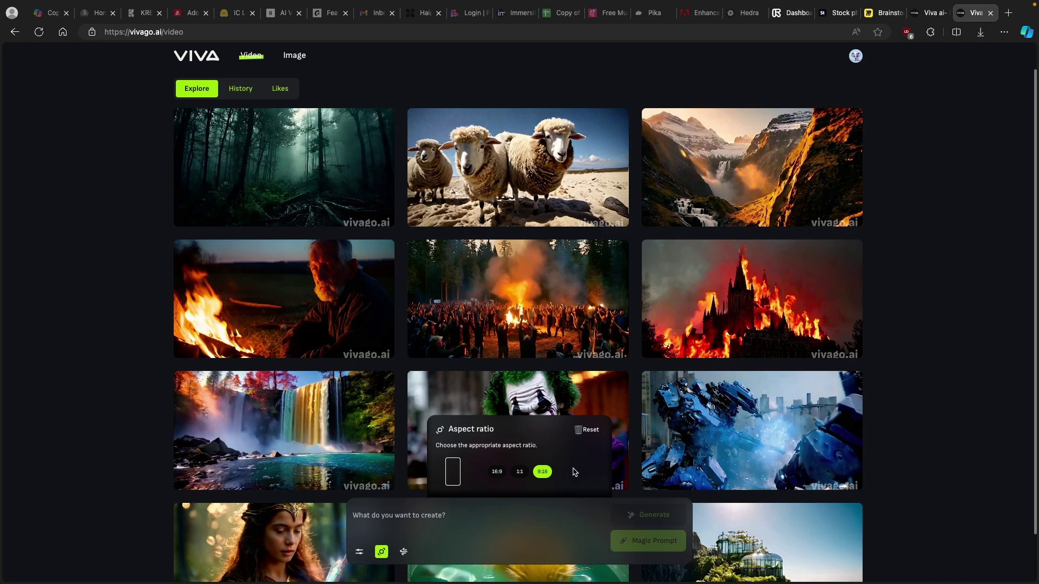
pyautogui.click(404, 551)
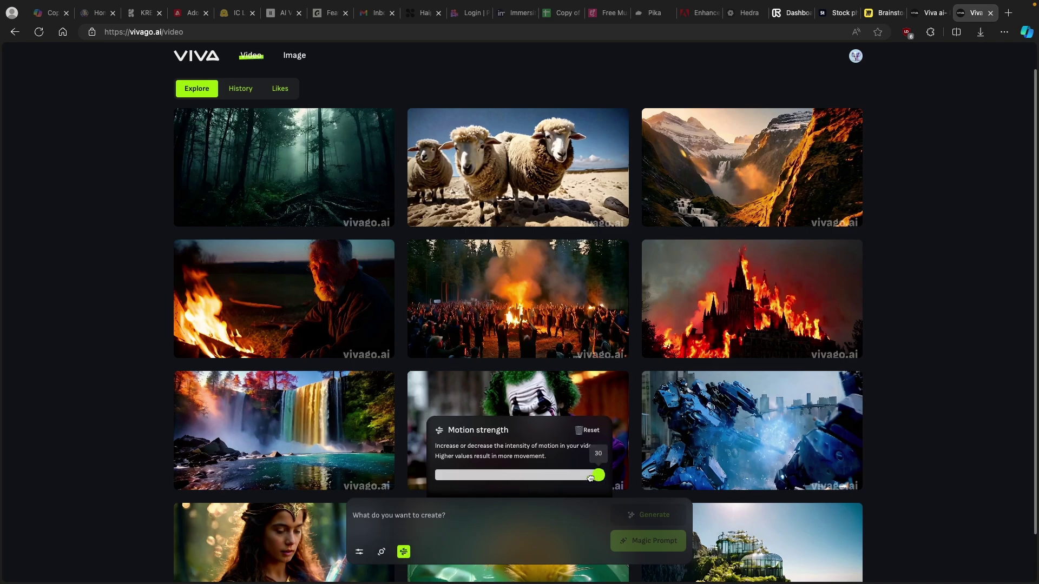
pyautogui.moveTo(598, 475)
pyautogui.mouseDown()
pyautogui.moveTo(518, 478)
pyautogui.moveTo(598, 476)
pyautogui.mouseUp()
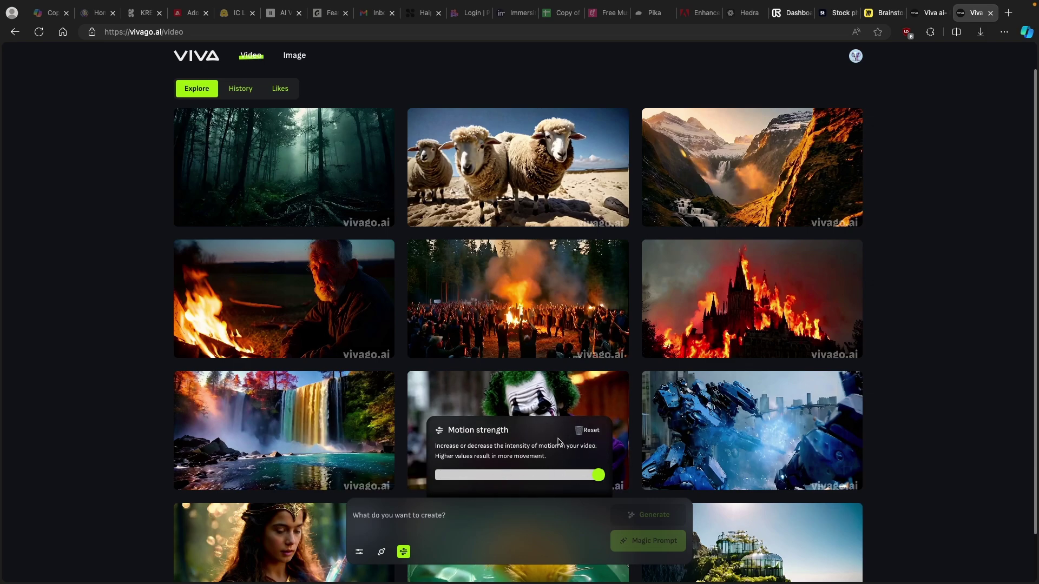
pyautogui.click(521, 524)
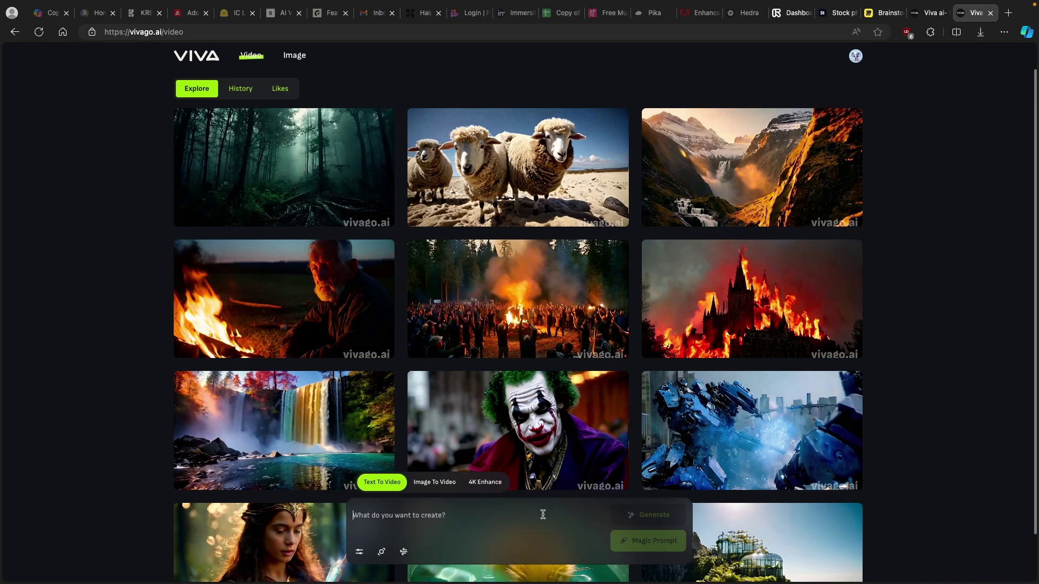
# Expand a short witch prompt with Magic Prompt into a moonlit-forest witch description and select it
pyautogui.write('a witch in a drak forest')
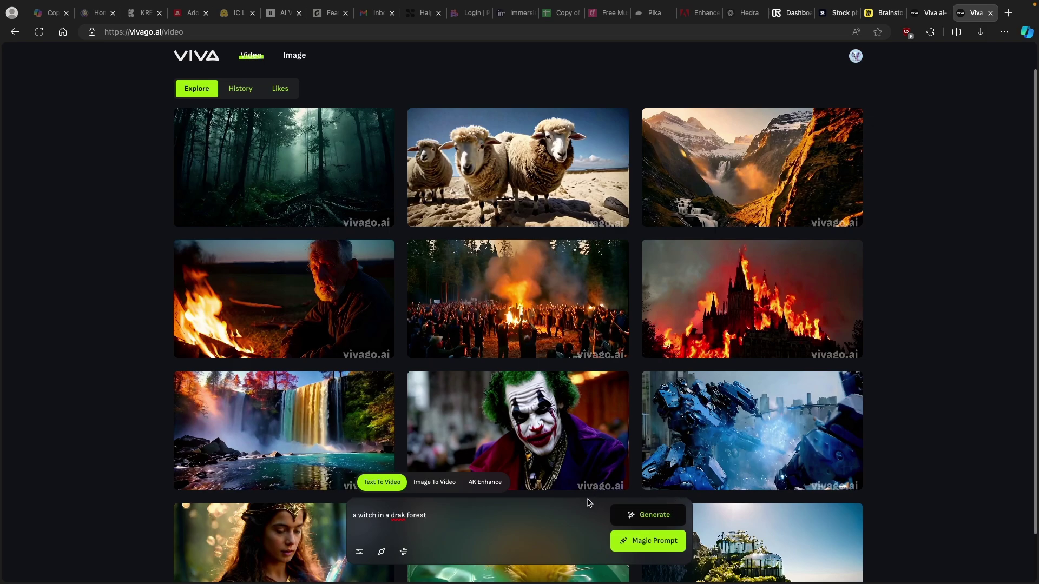
pyautogui.click(659, 547)
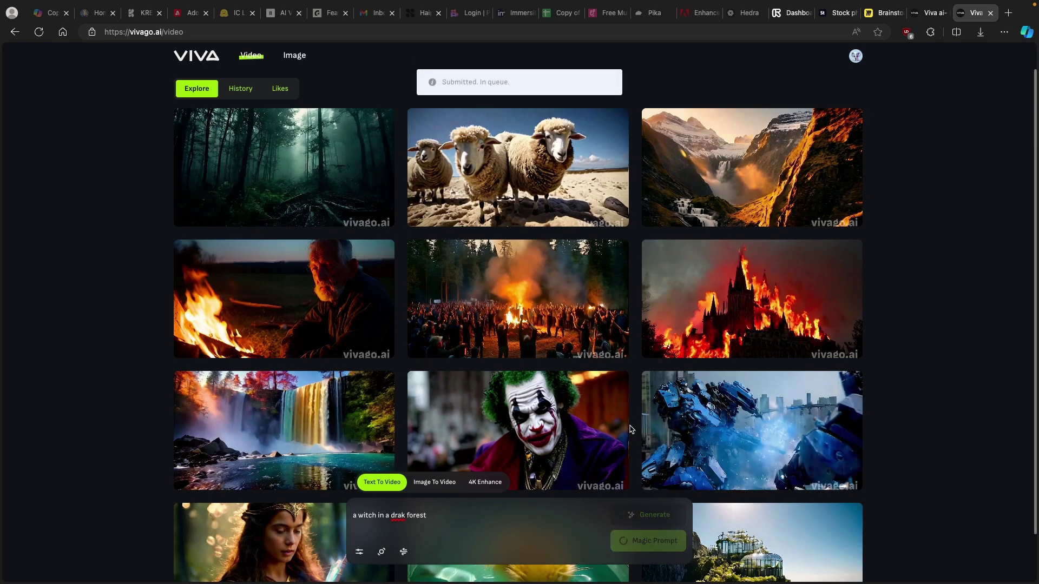
pyautogui.click(460, 493)
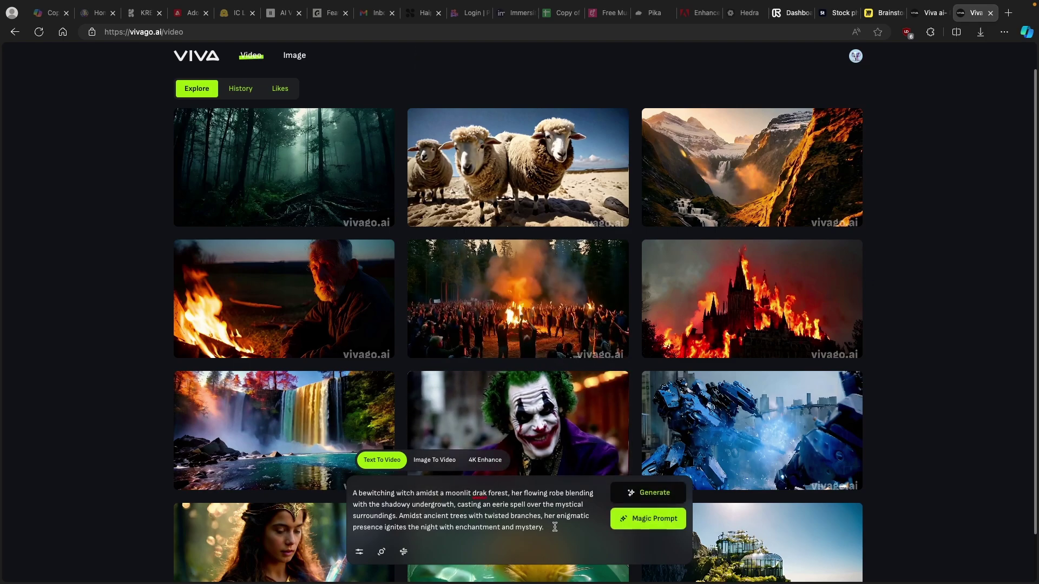
pyautogui.moveTo(554, 527); pyautogui.dragTo(351, 493)
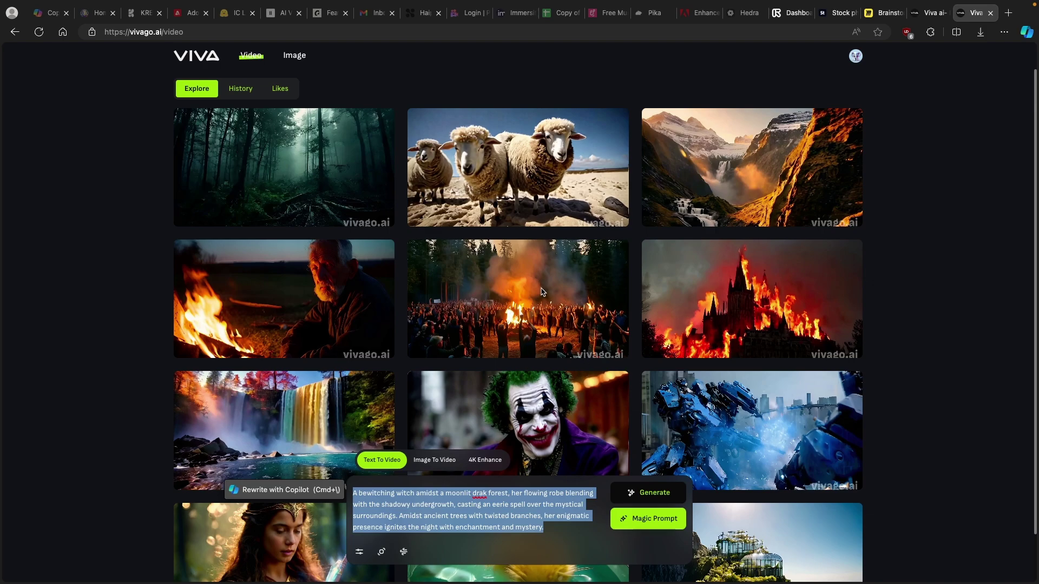
# Generate the portrait witch video, then switch the aspect ratio to 16:9 landscape
pyautogui.click(644, 499)
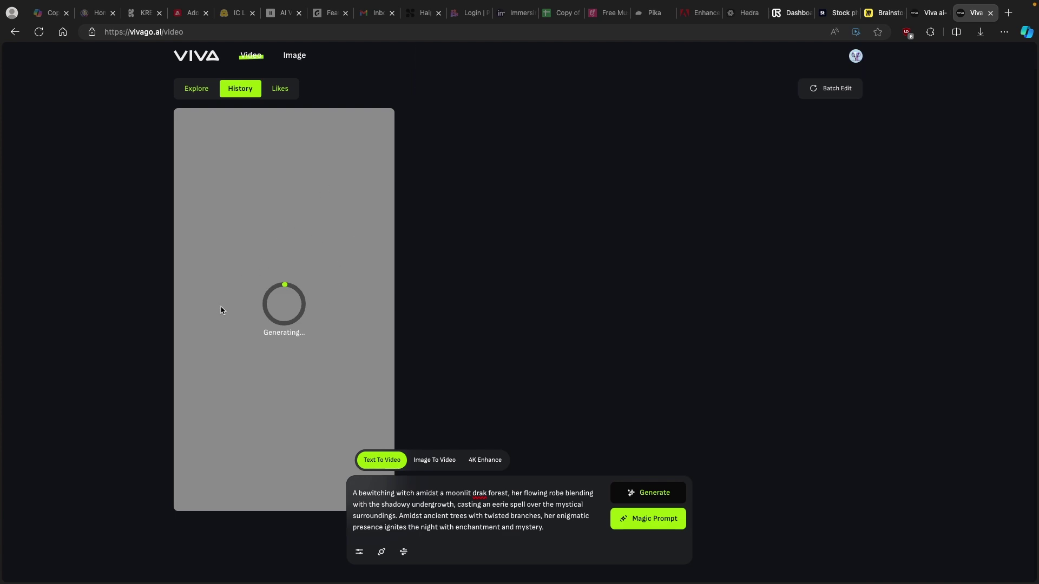
pyautogui.click(381, 552)
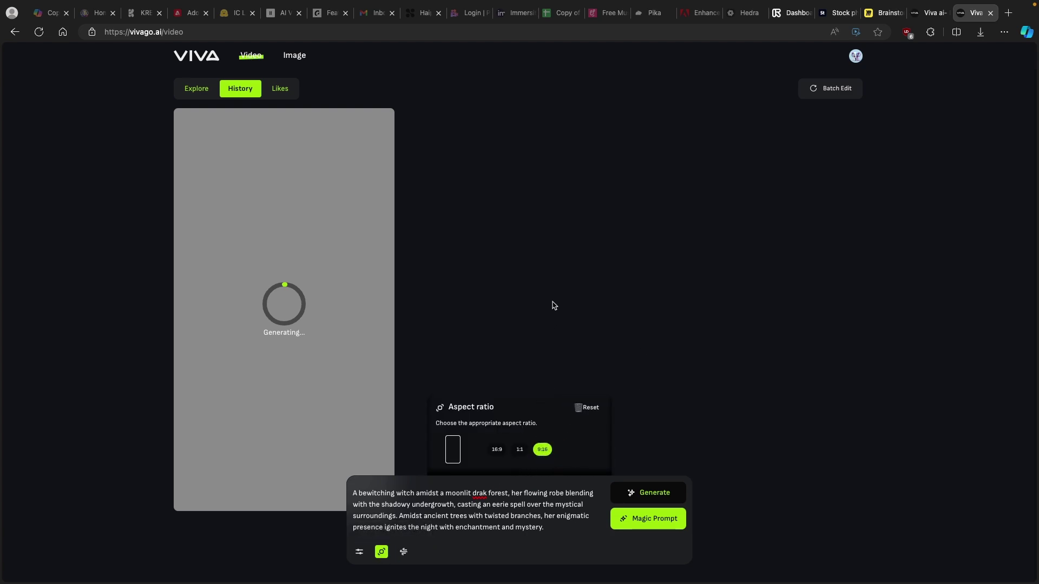
pyautogui.click(327, 327)
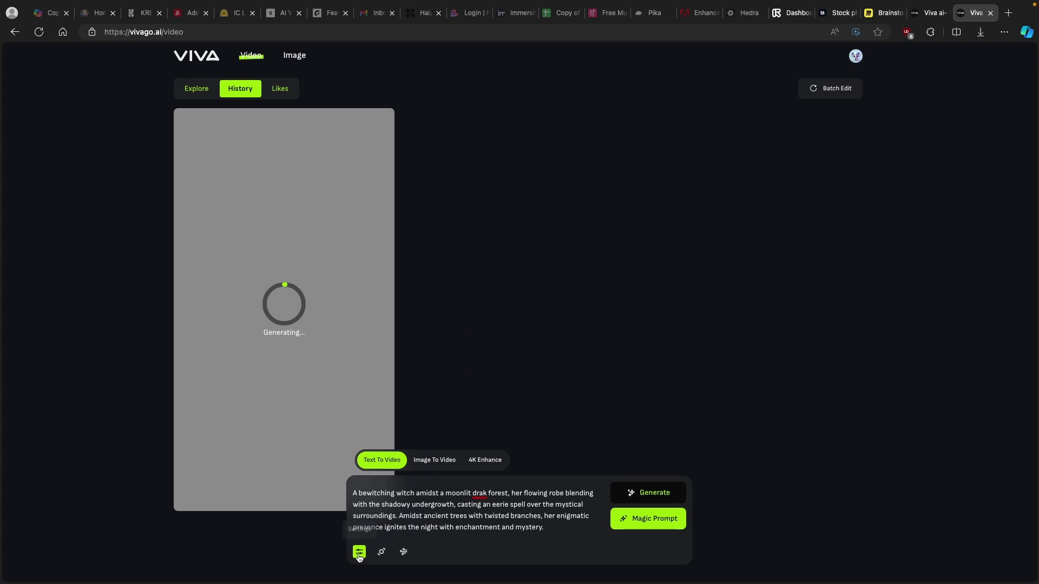
pyautogui.click(382, 551)
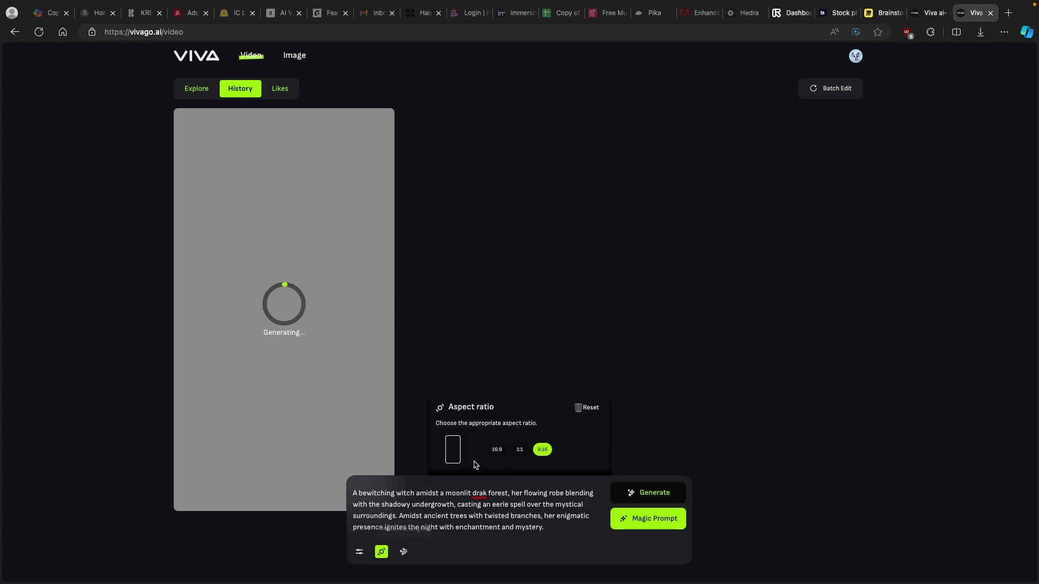
pyautogui.click(498, 454)
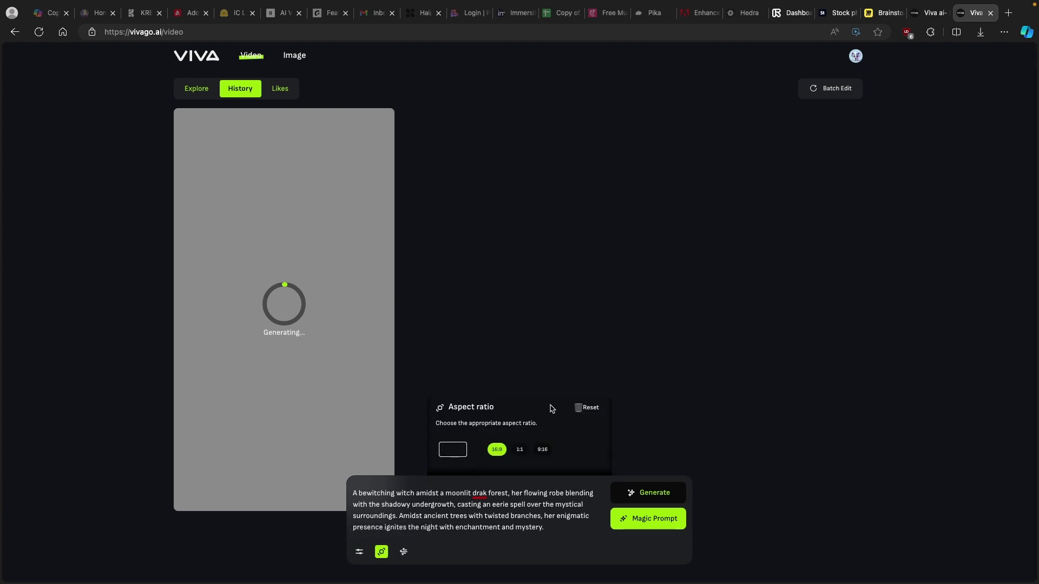
pyautogui.click(565, 352)
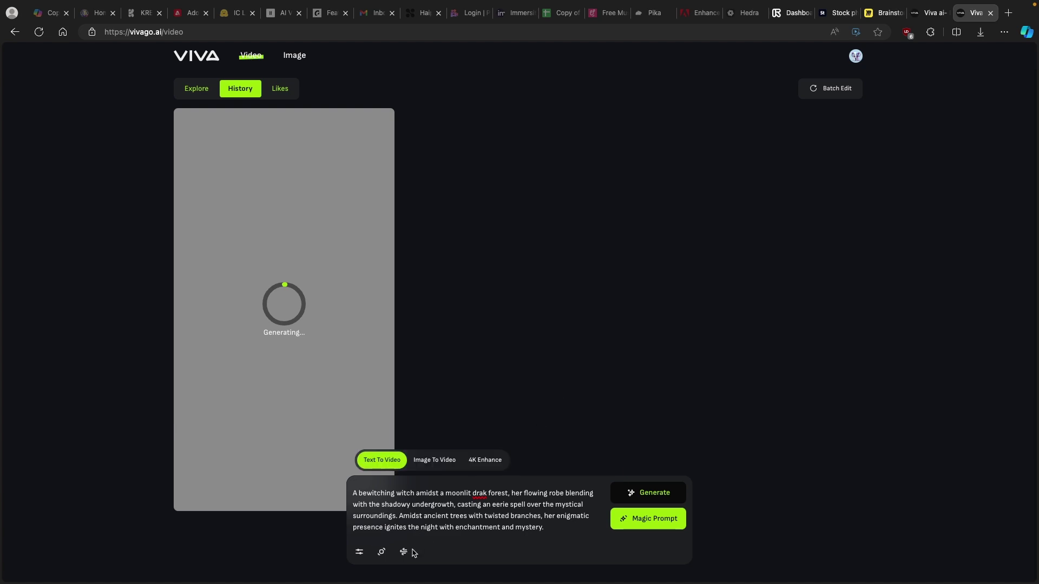
# Replace the prompt with 'a boat on a sea', enhance it via Magic Prompt, and generate it
pyautogui.moveTo(560, 531); pyautogui.dragTo(354, 493)
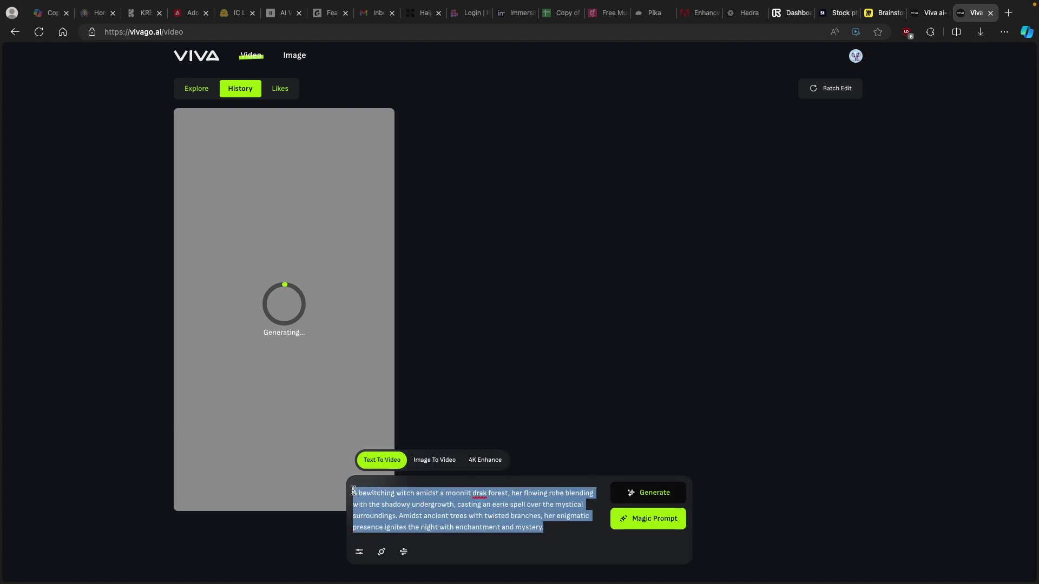
pyautogui.press('BackSpace')
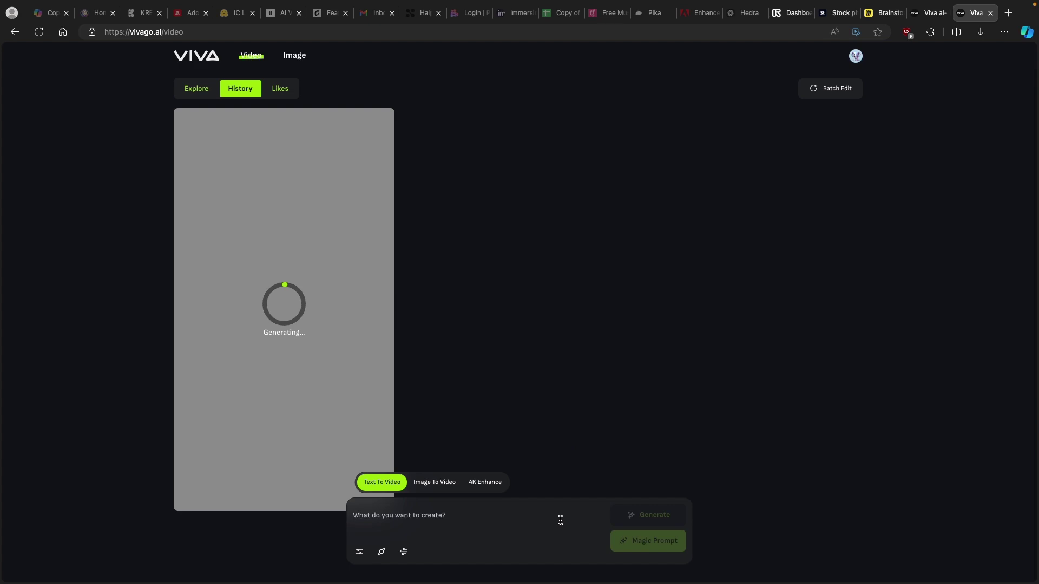
pyautogui.write('a boat on a sea')
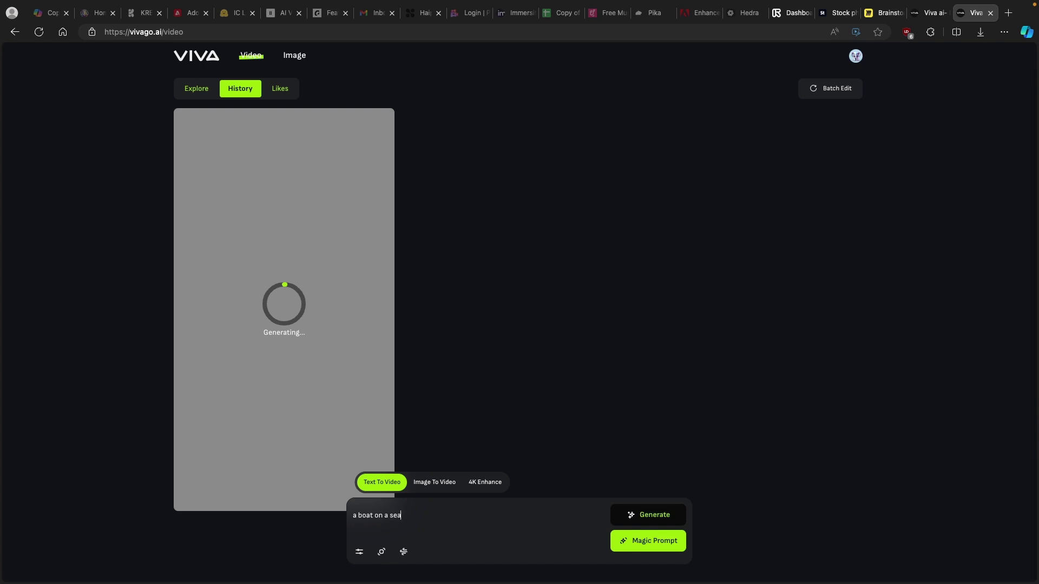
pyautogui.click(640, 519)
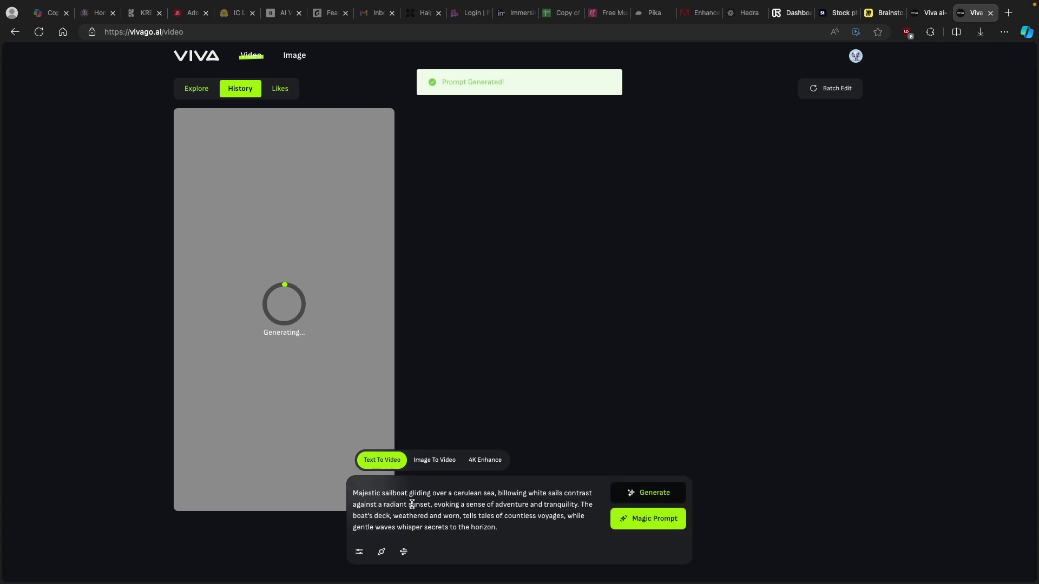
pyautogui.moveTo(354, 494); pyautogui.dragTo(535, 532)
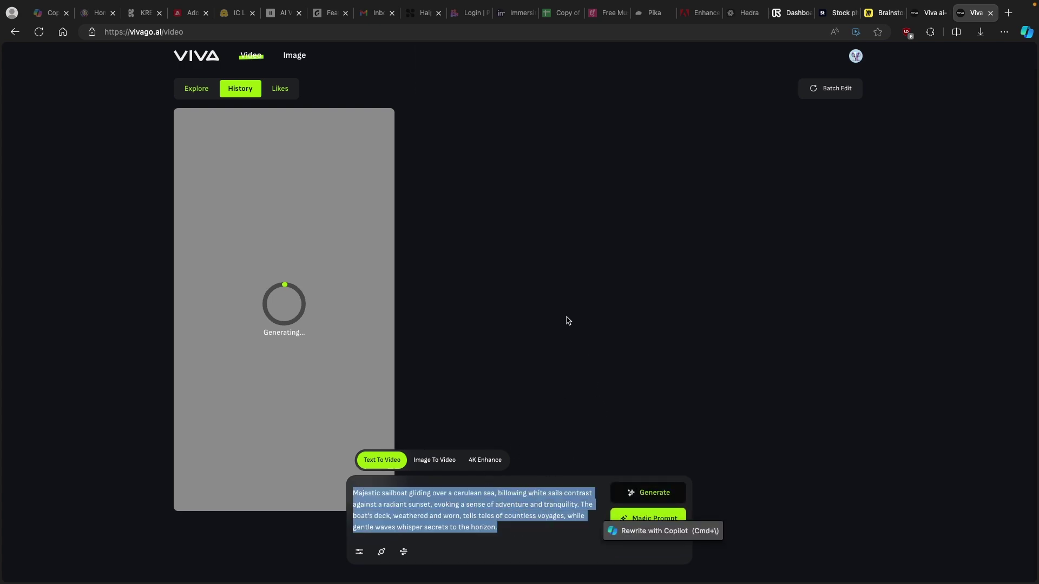
pyautogui.click(659, 492)
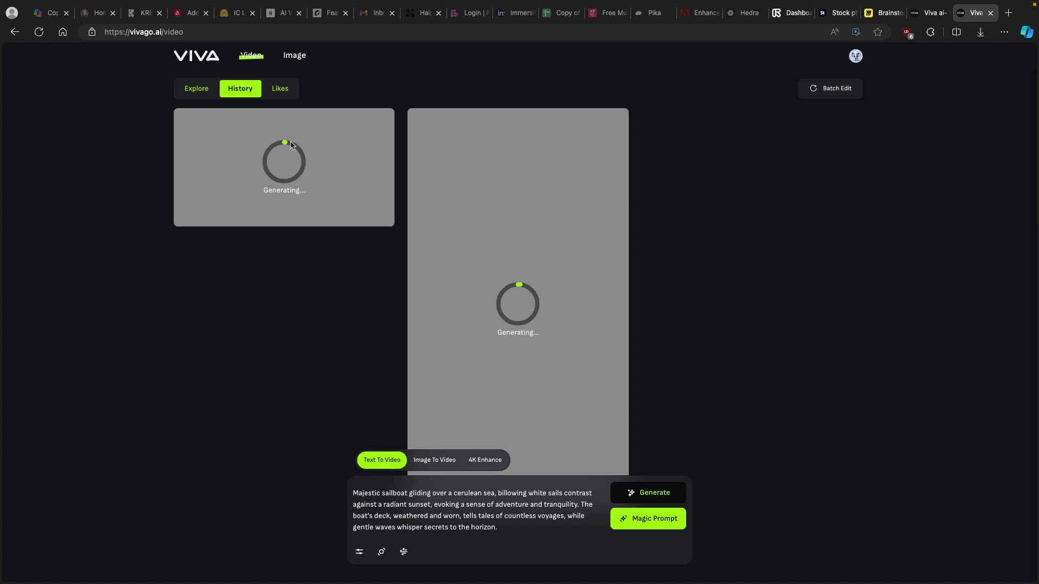
# Go back to Explore, try 4K Enhance, and switch to Image To Video mode
pyautogui.click(197, 91)
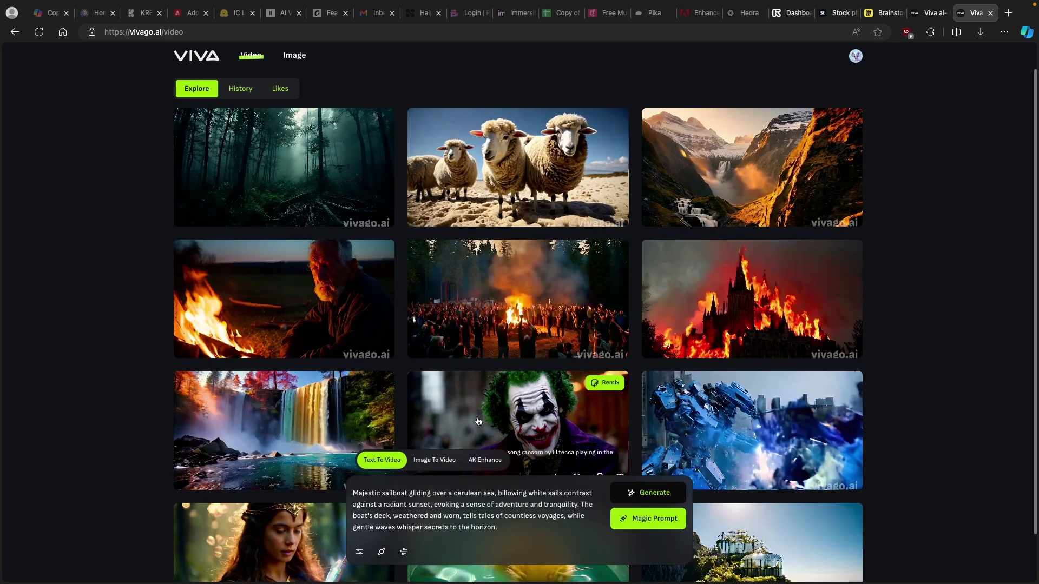
pyautogui.click(485, 460)
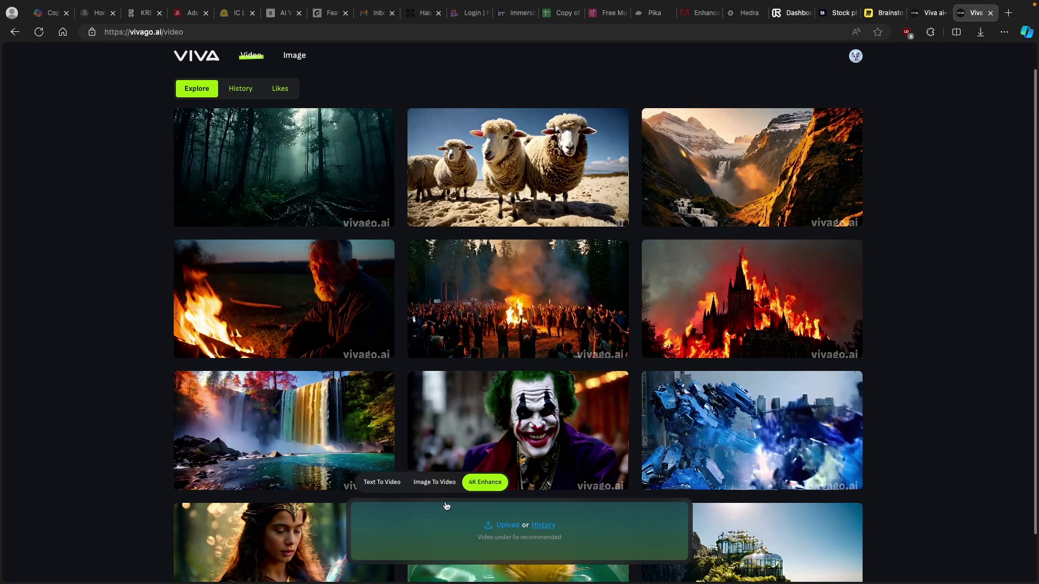
pyautogui.click(434, 482)
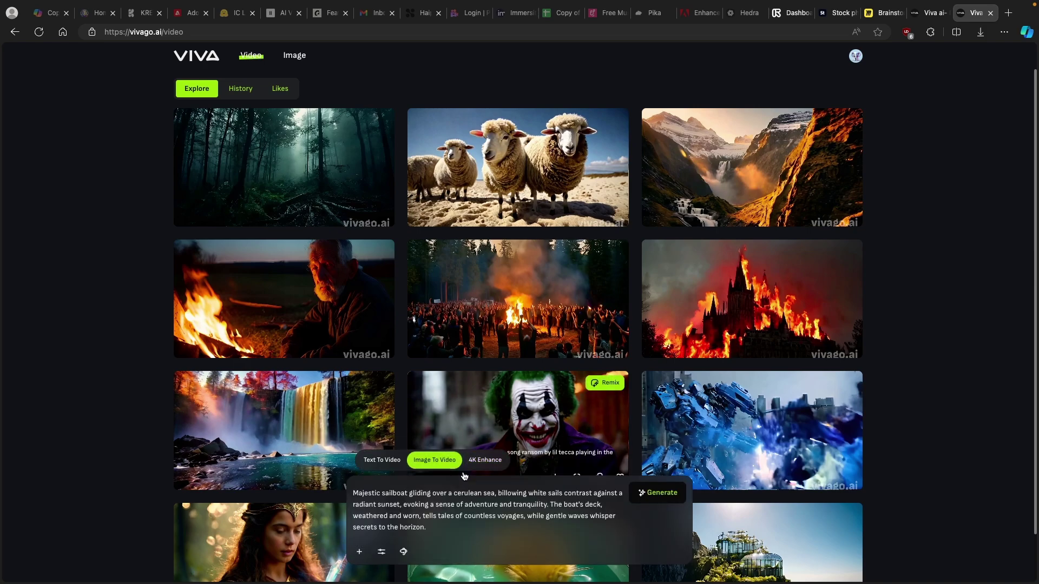
# Look through the Camera control, Settings and upload panels, then delete the sailboat prompt
pyautogui.click(404, 553)
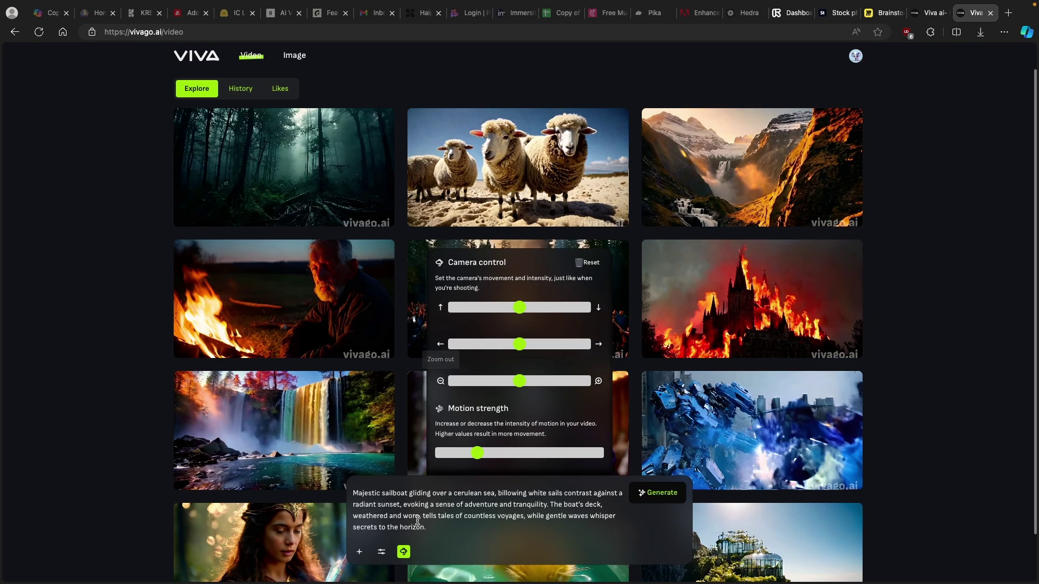
pyautogui.click(382, 552)
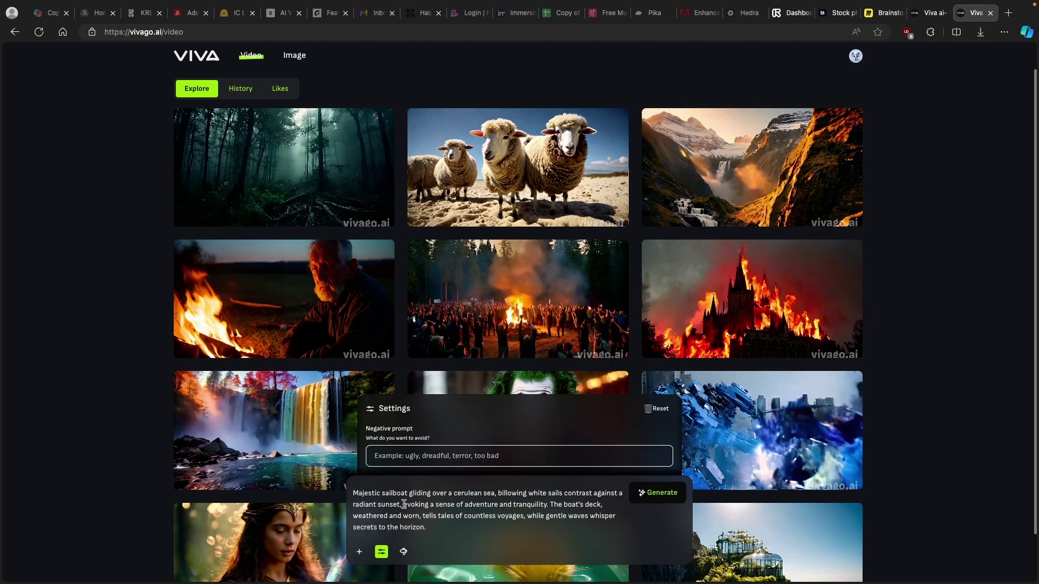
pyautogui.click(360, 551)
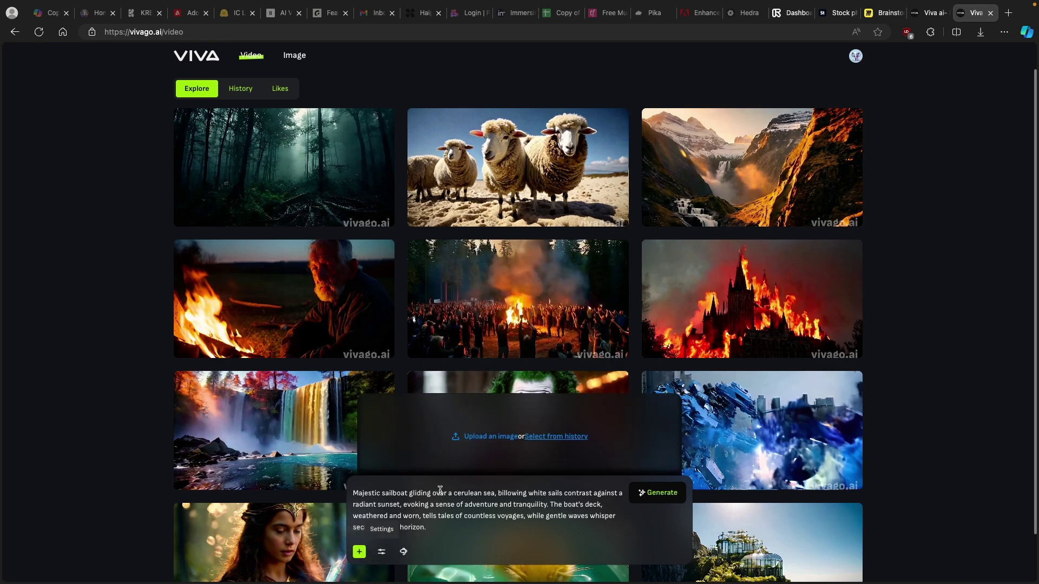
pyautogui.click(381, 552)
pyautogui.click(404, 552)
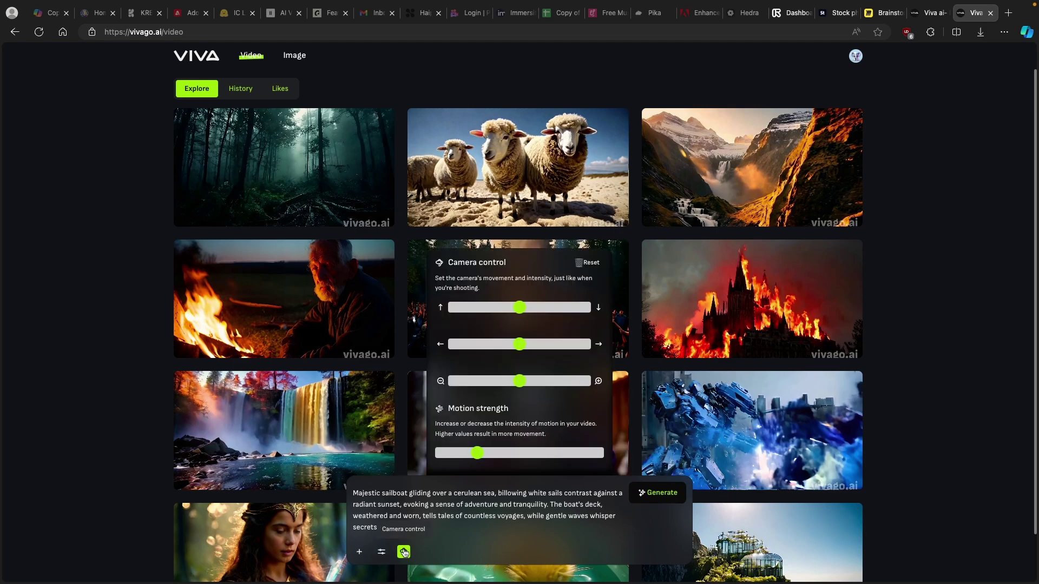
pyautogui.click(381, 552)
pyautogui.moveTo(466, 522); pyautogui.dragTo(406, 484)
pyautogui.press('BackSpace')
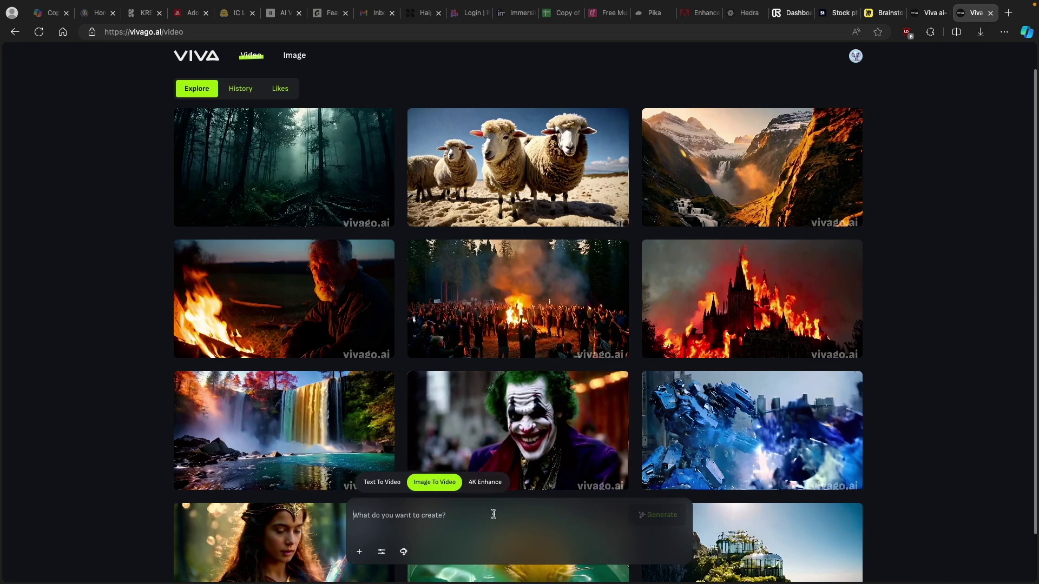
# Try generating 'batman in a dark valley', hit the parallel-task limit, and check History
pyautogui.write('batman in a dark valley')
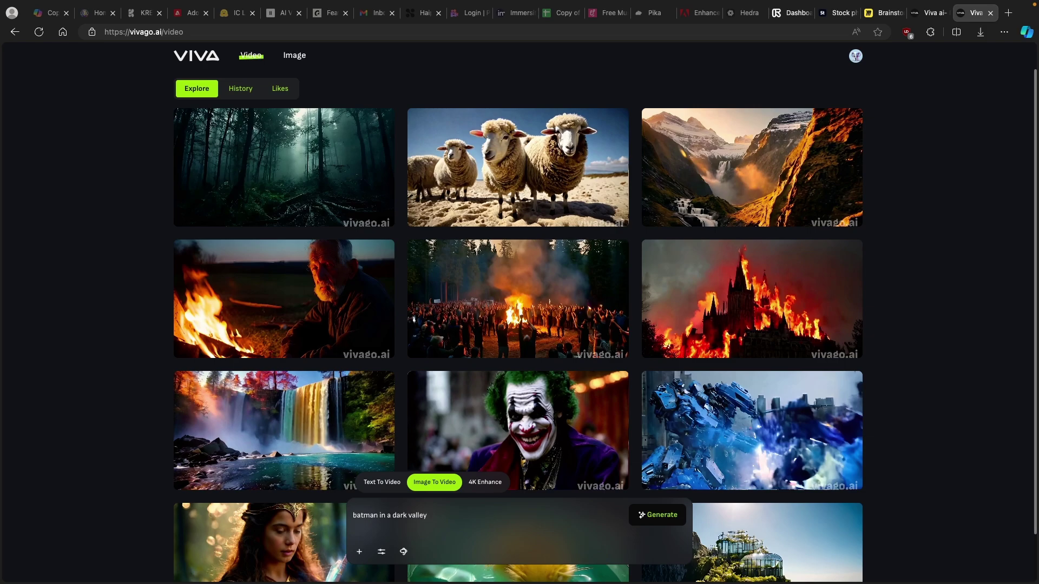
pyautogui.click(647, 520)
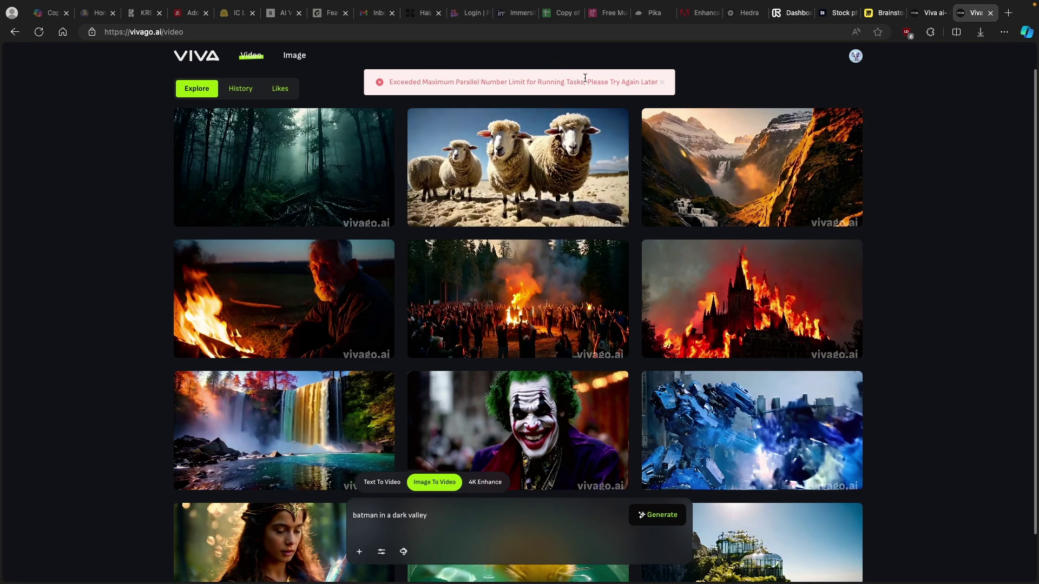
pyautogui.click(250, 90)
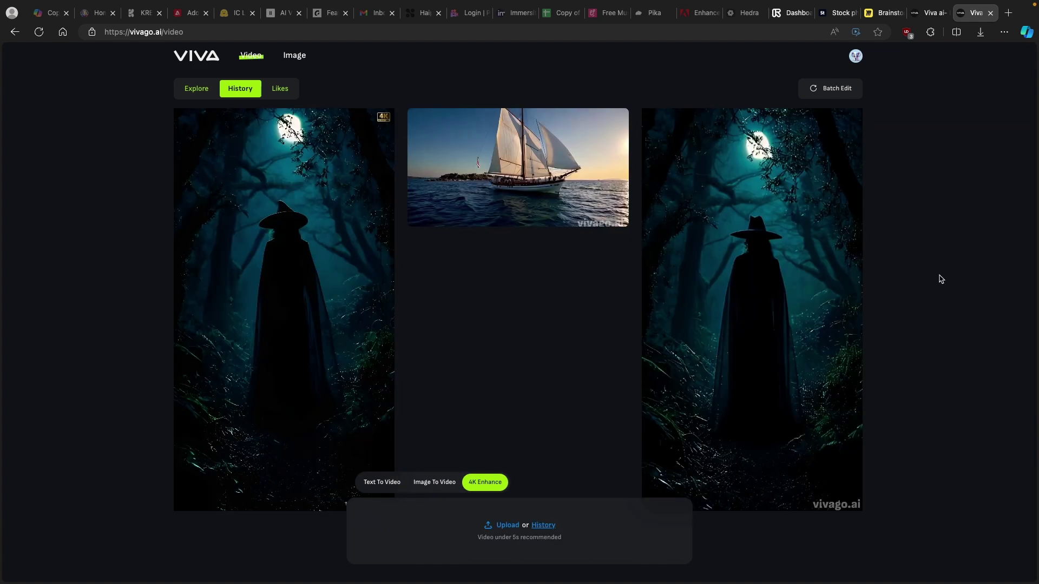
# Play the finished witch video full-screen from History, then close the viewer
pyautogui.moveTo(793, 225)
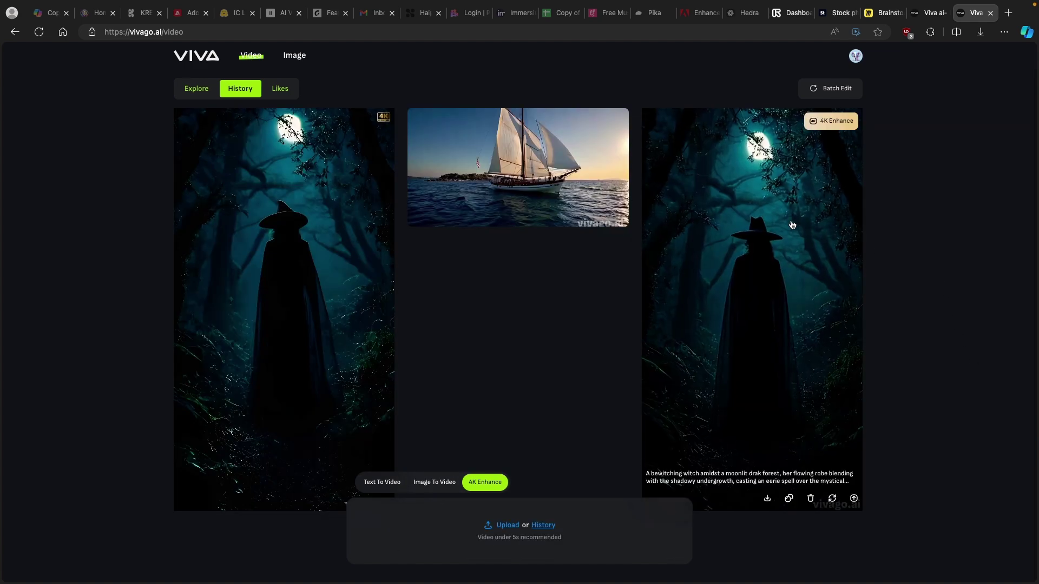
pyautogui.moveTo(461, 204)
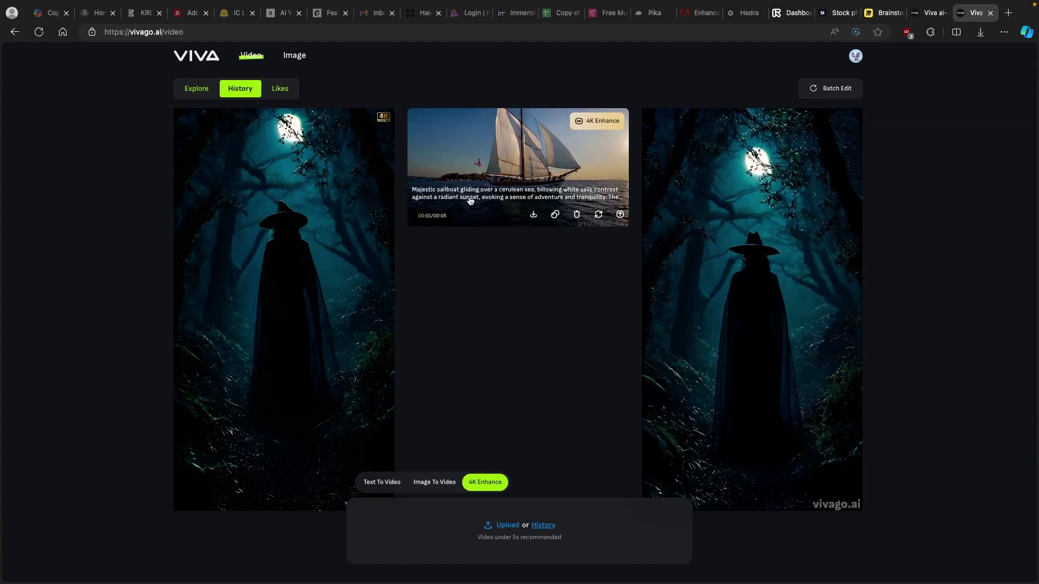
pyautogui.click(754, 225)
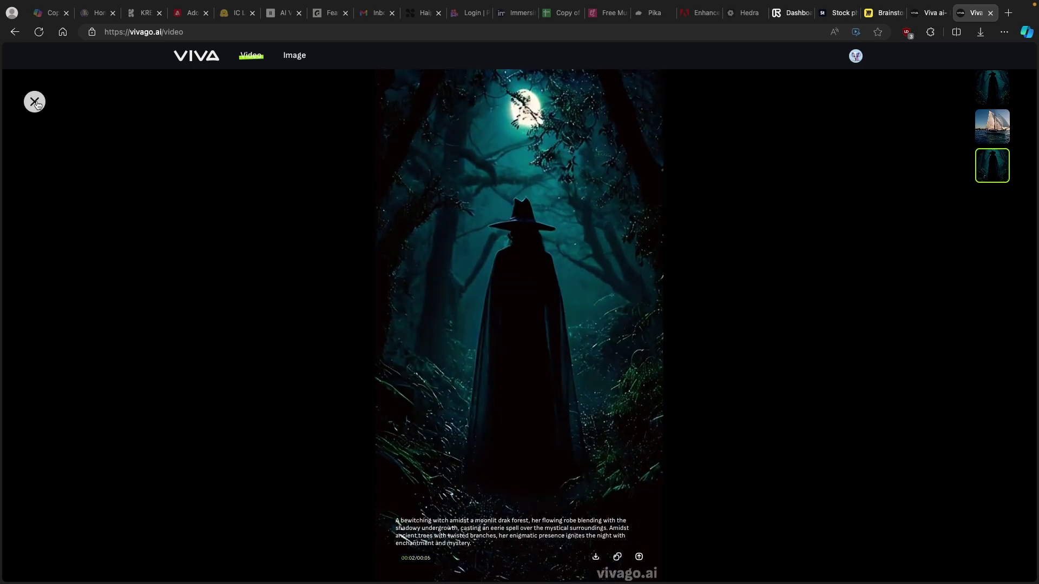
pyautogui.click(35, 102)
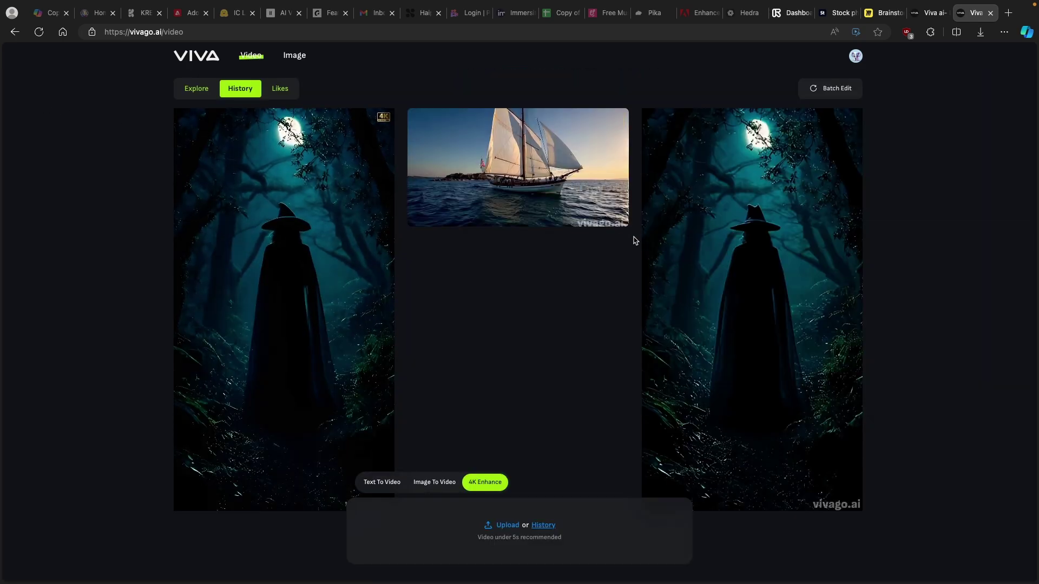
pyautogui.moveTo(745, 249)
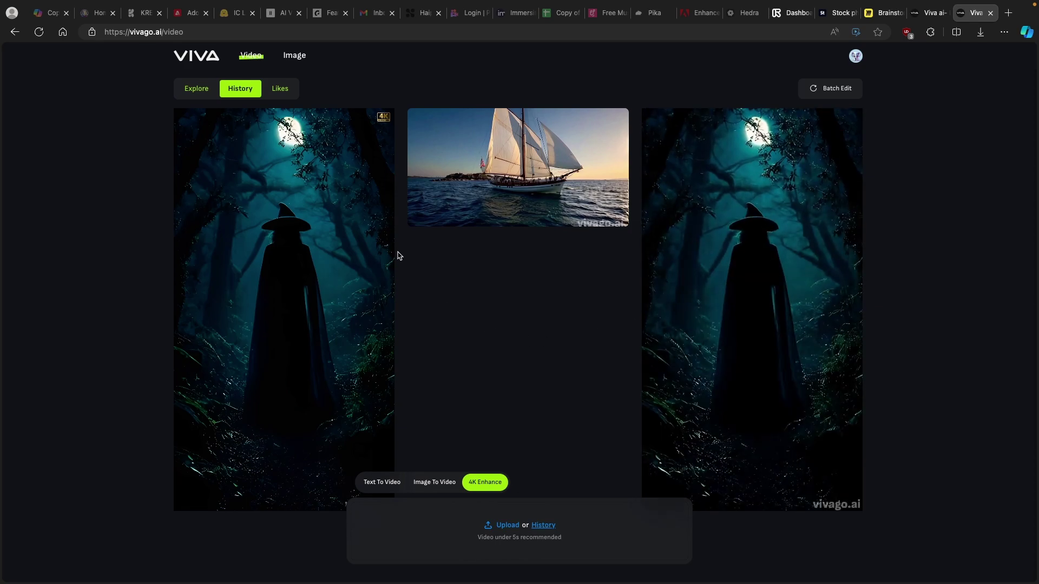
# Watch the 4K witch video full-screen, then close its viewer
pyautogui.click(324, 252)
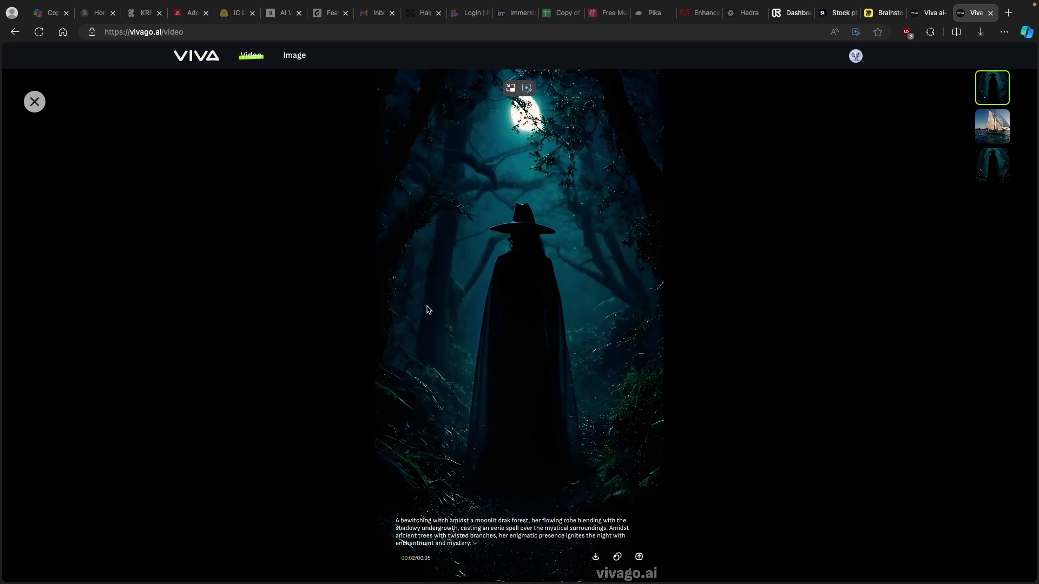
pyautogui.click(35, 103)
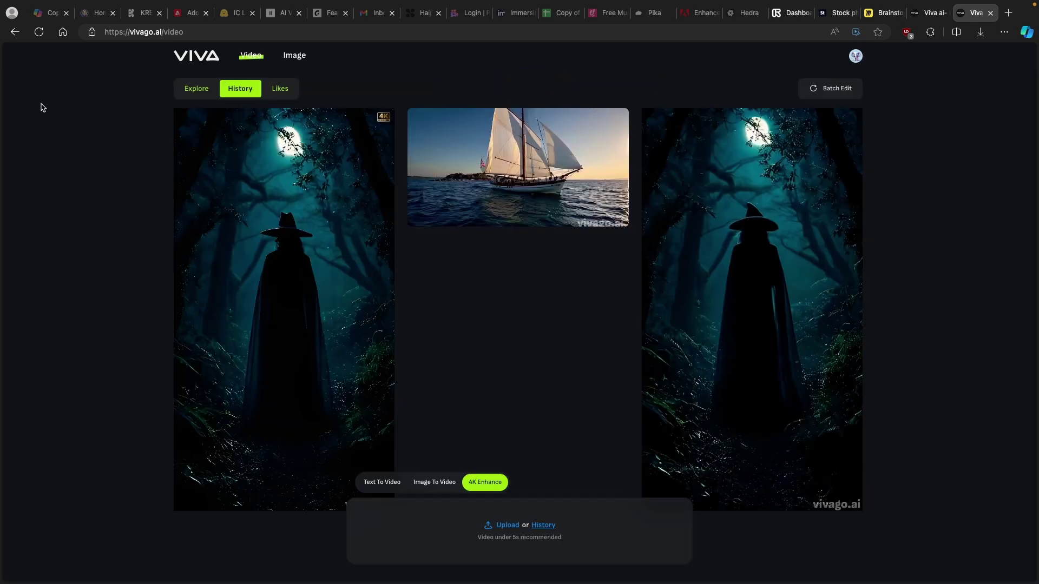
# Play the sailboat-at-sunset clip full-screen, then close the viewer to return to History
pyautogui.click(489, 195)
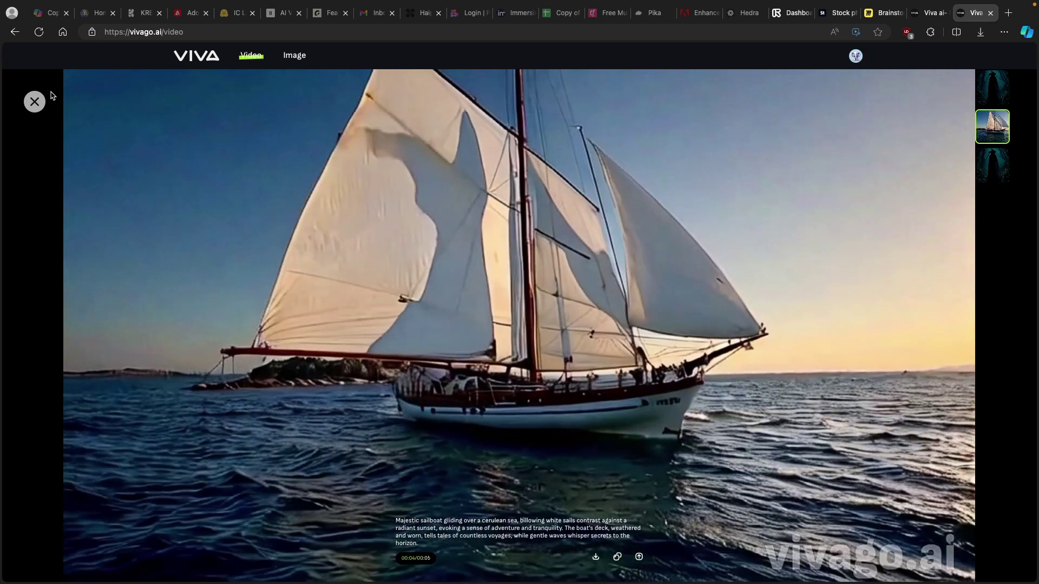
pyautogui.click(35, 102)
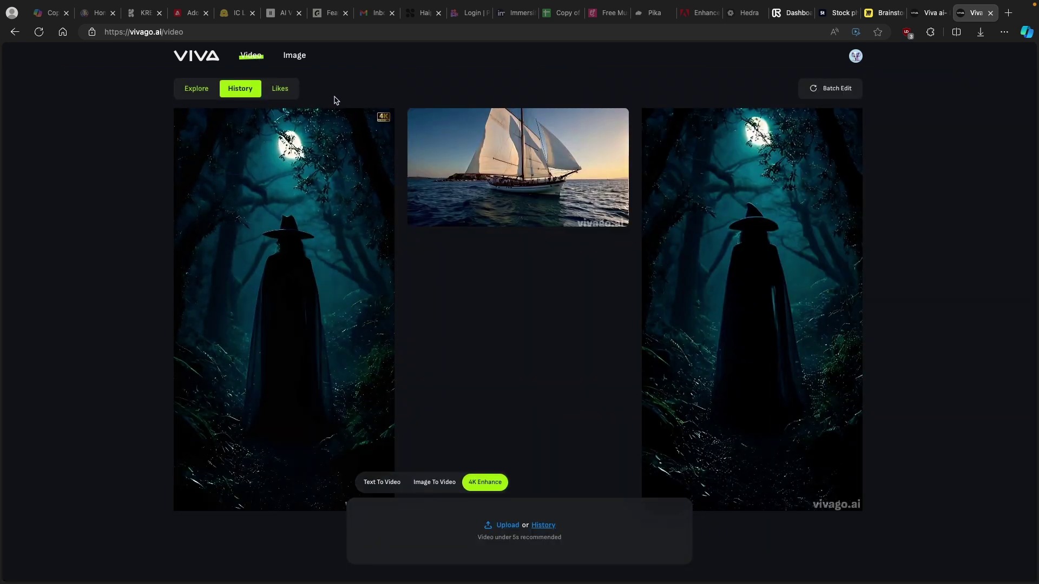
# Remix the Joker clip's 'ransom by lil tecca' prompt from Explore and generate a new text-to-video clip
pyautogui.click(198, 92)
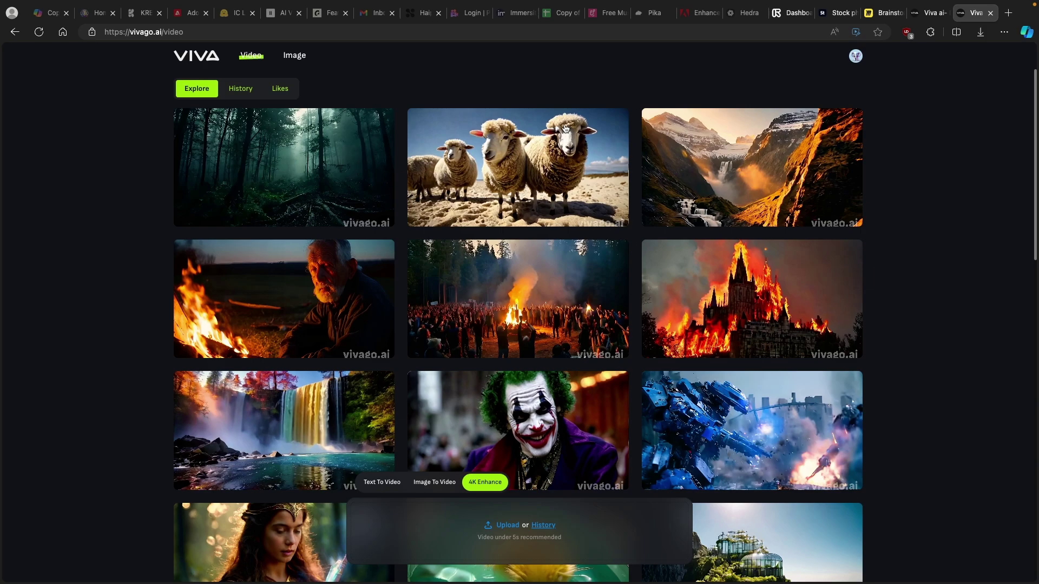
pyautogui.scroll(-2, 572, 351)
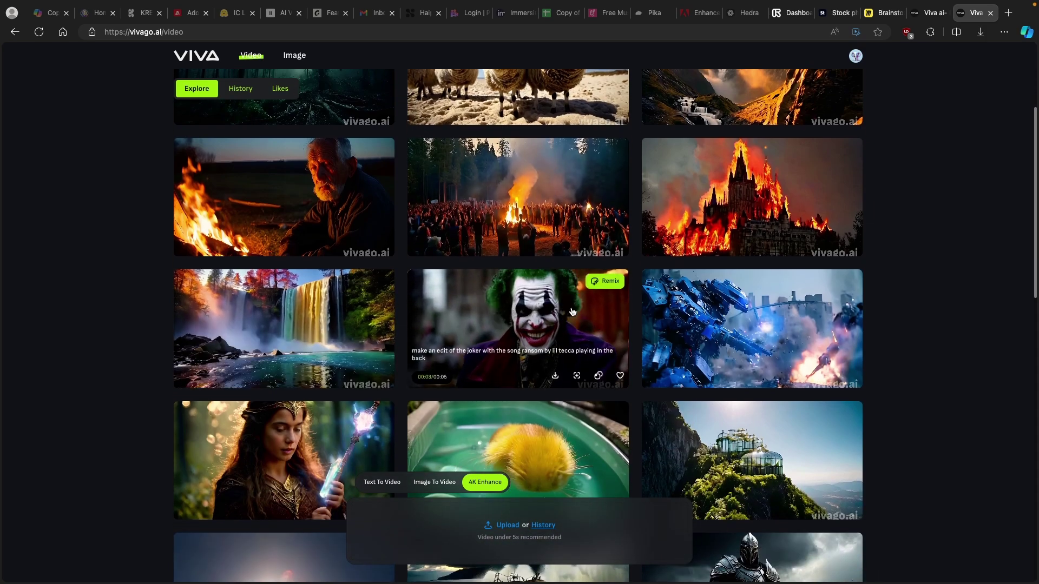
pyautogui.click(611, 282)
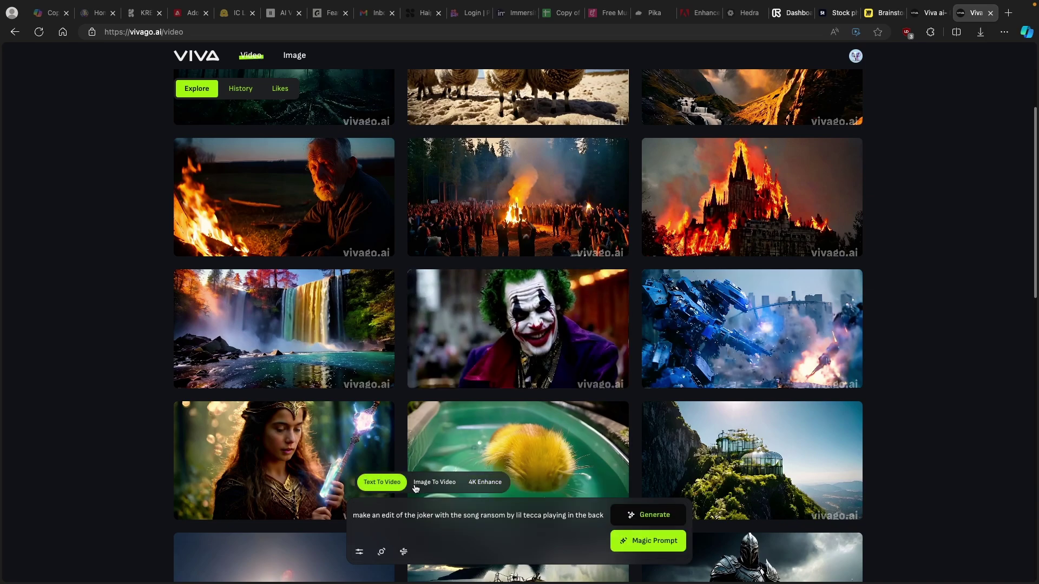
pyautogui.moveTo(378, 515); pyautogui.dragTo(467, 515)
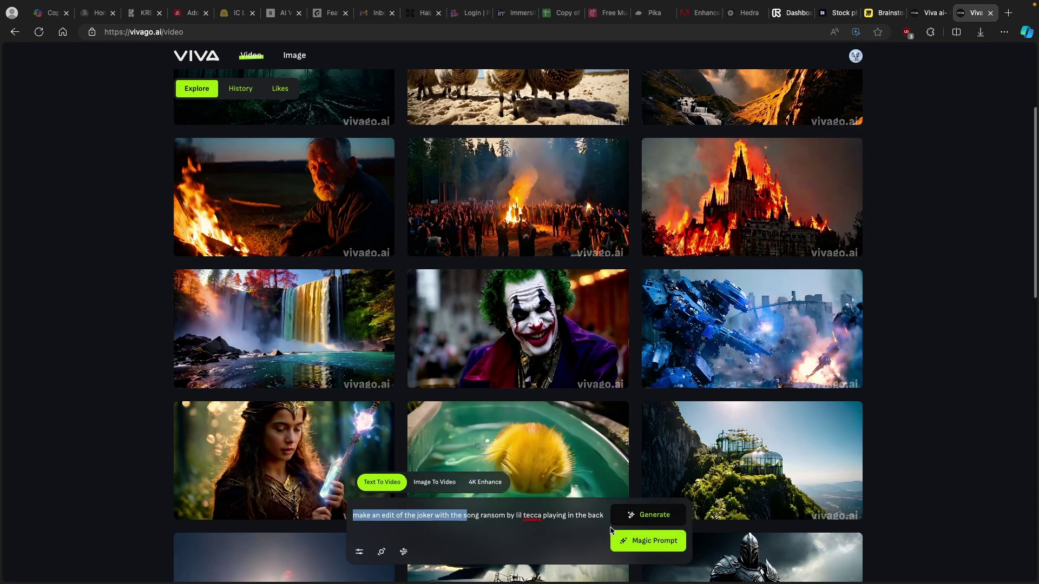
pyautogui.moveTo(508, 364)
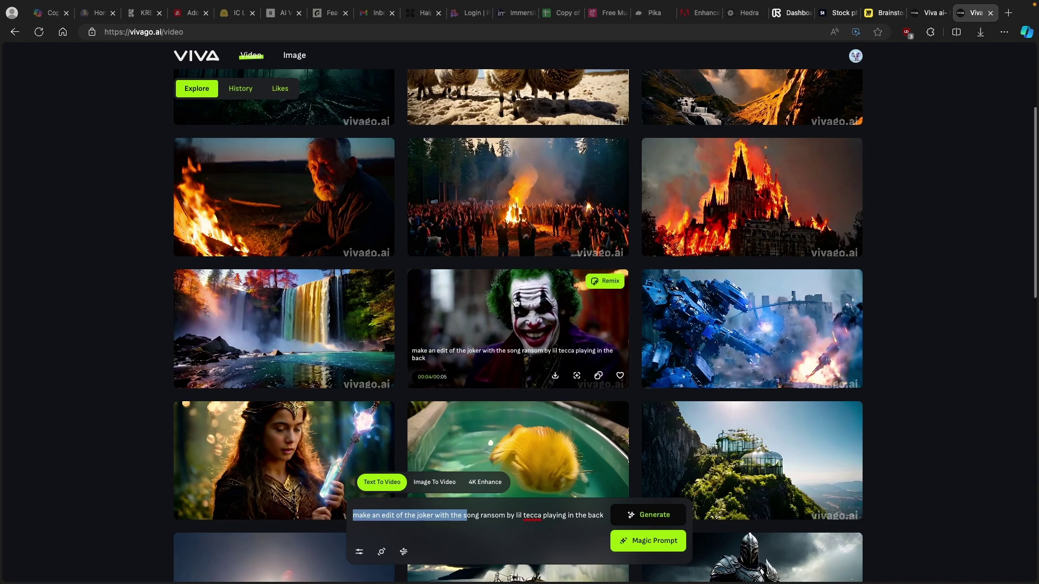
pyautogui.click(668, 520)
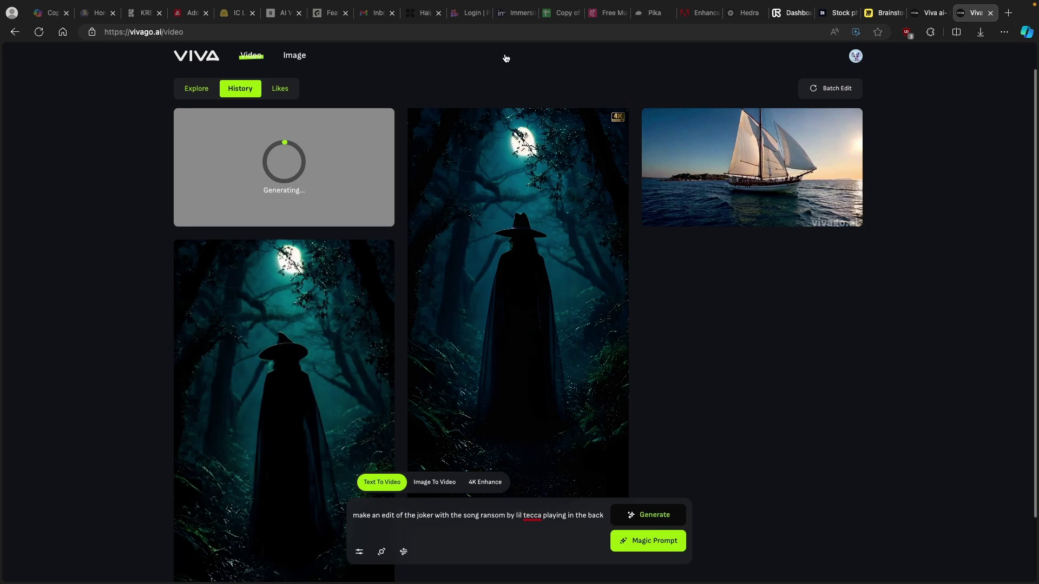
pyautogui.scroll(-1, 366, 302)
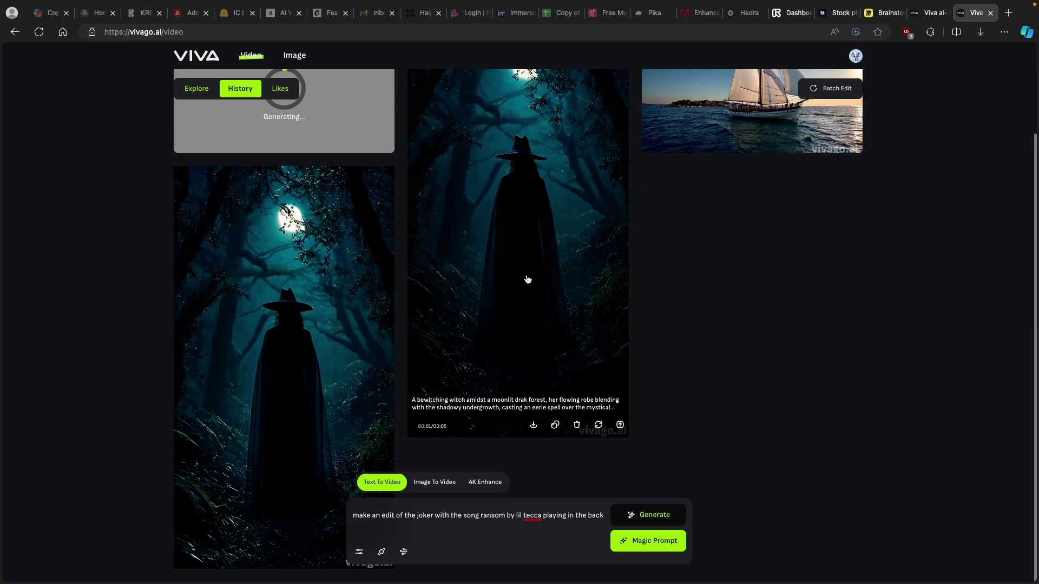
pyautogui.scroll(2, 522, 278)
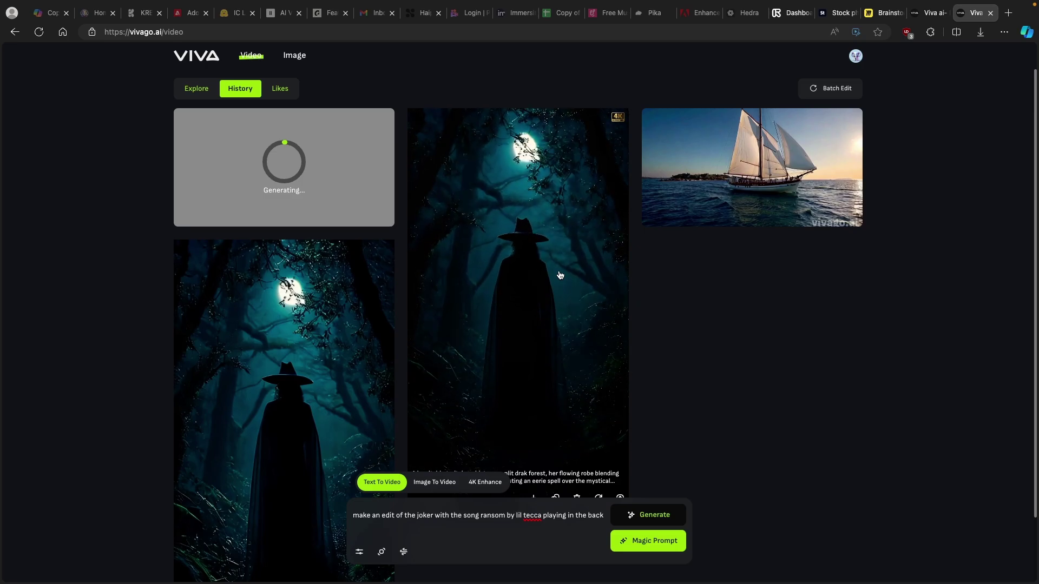
# On the Miro Brainstorm board, zoom and pan to frame the YouTube channel's Videos page screenshot
pyautogui.click(887, 12)
pyautogui.scroll(-5, 673, 222)
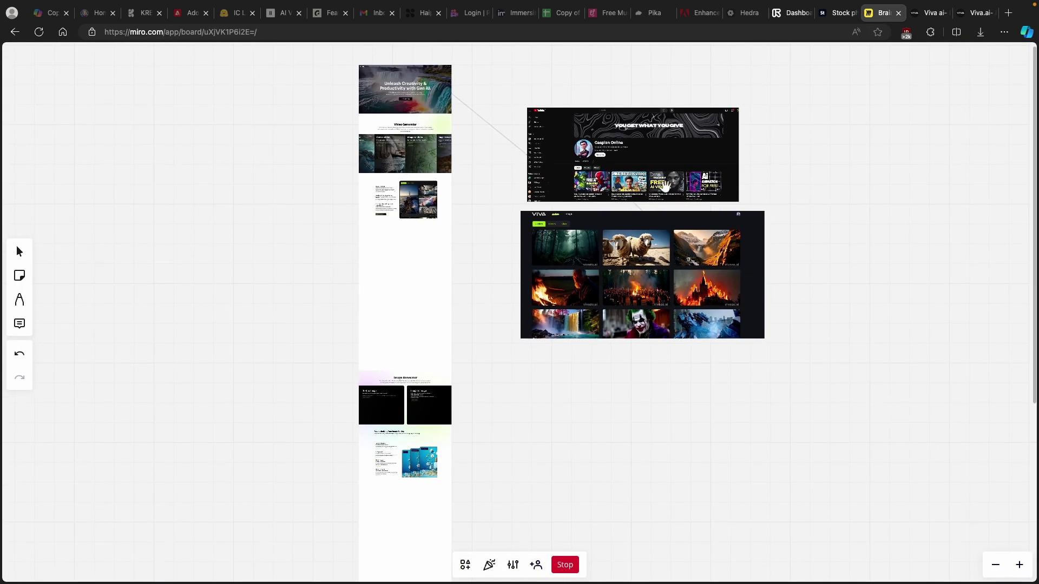
pyautogui.scroll(2, 639, 268)
pyautogui.scroll(5, 640, 269)
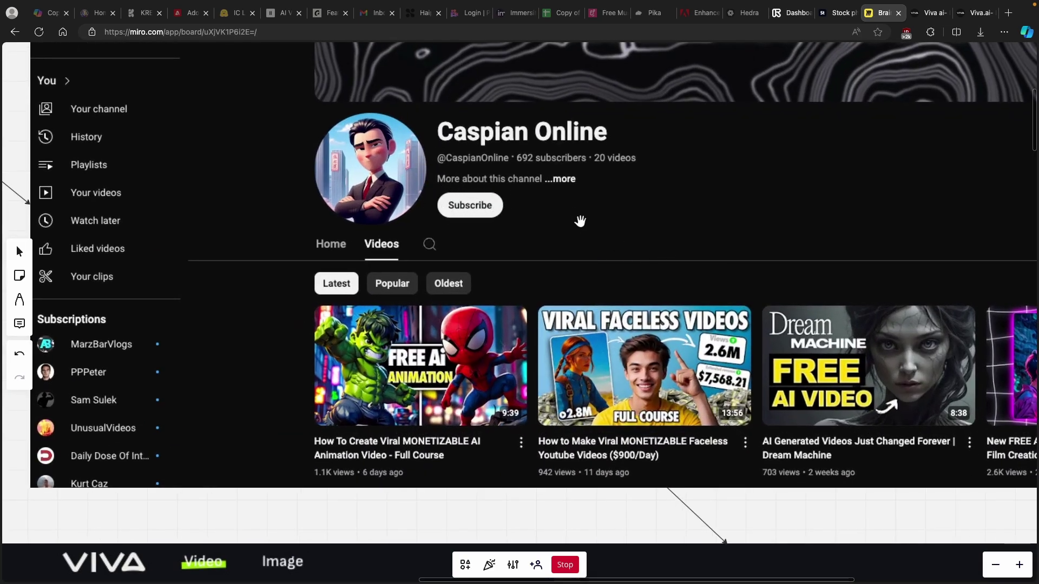
pyautogui.moveTo(730, 246); pyautogui.dragTo(536, 304)
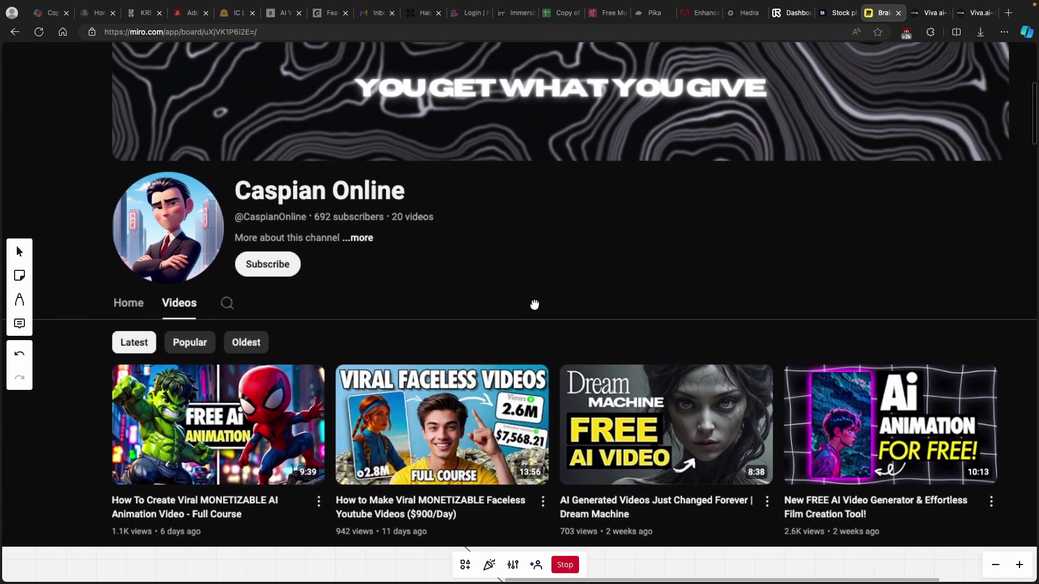
pyautogui.moveTo(421, 373); pyautogui.dragTo(466, 428)
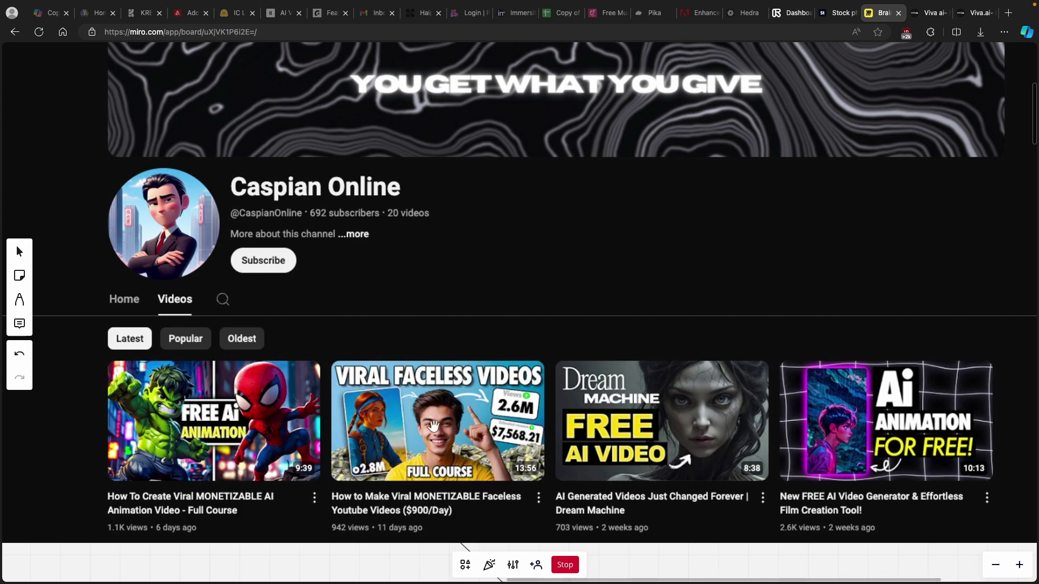
pyautogui.moveTo(318, 420); pyautogui.dragTo(422, 422)
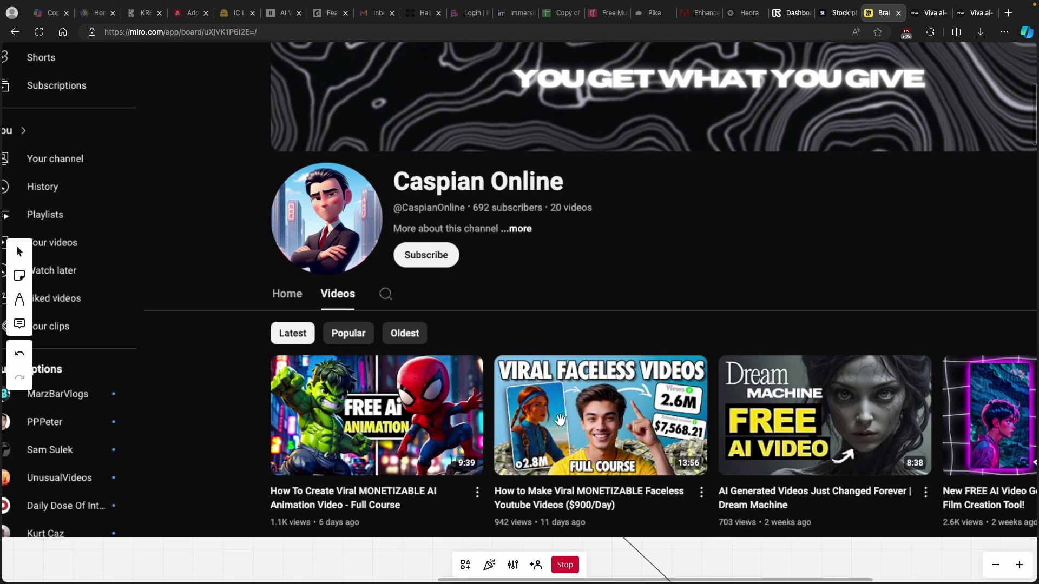
pyautogui.moveTo(634, 425); pyautogui.dragTo(478, 453)
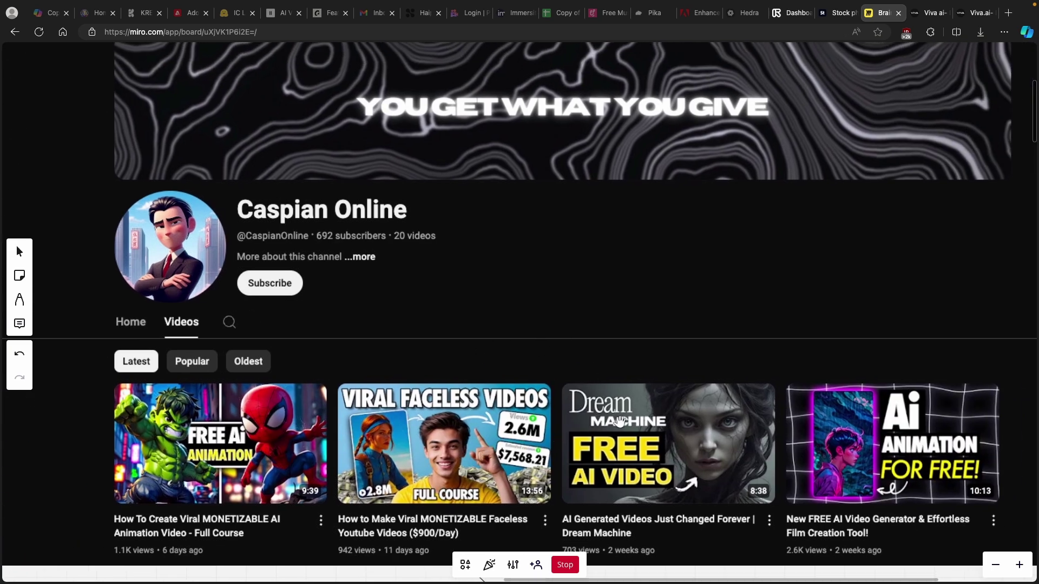